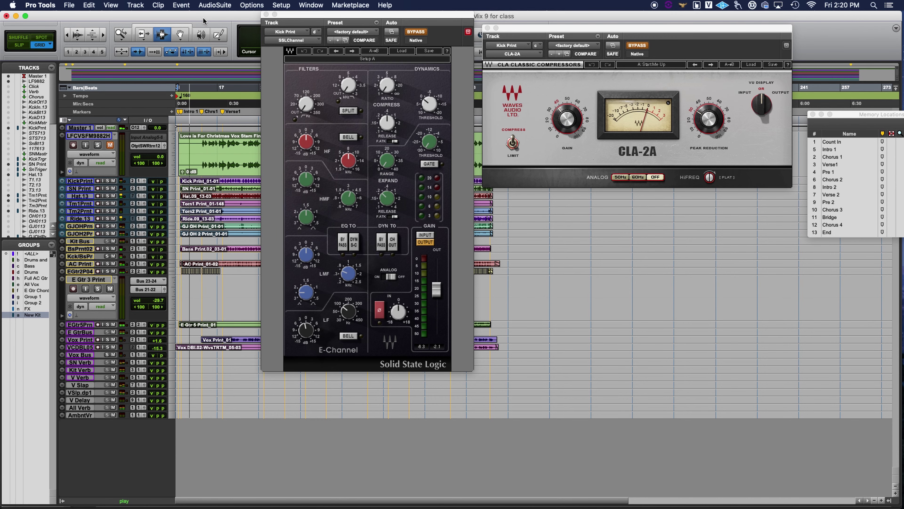
Drag the Kick Print SSL E-Channel plugin window aside in the mixer
left_click_drag(306, 15, 619, 110)
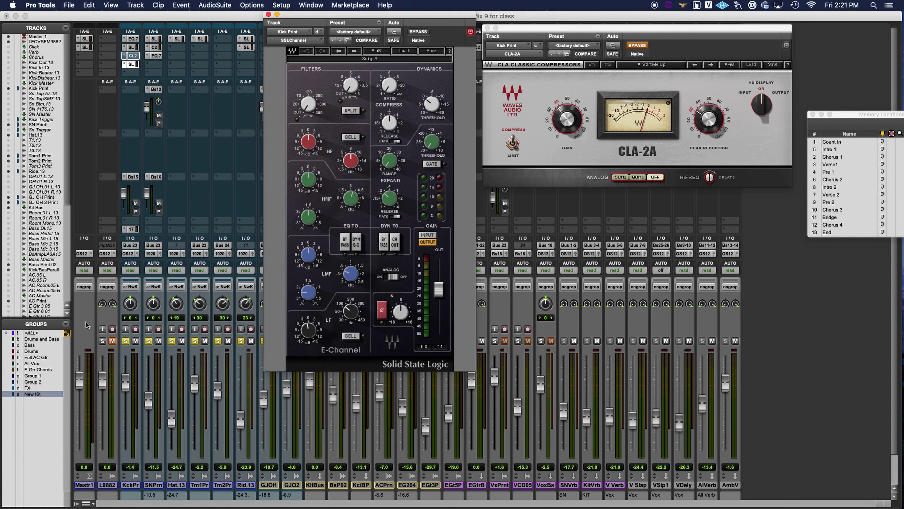
Play a short range near the song start, return to the mixer and reposition the SSL window
key("super+equal")
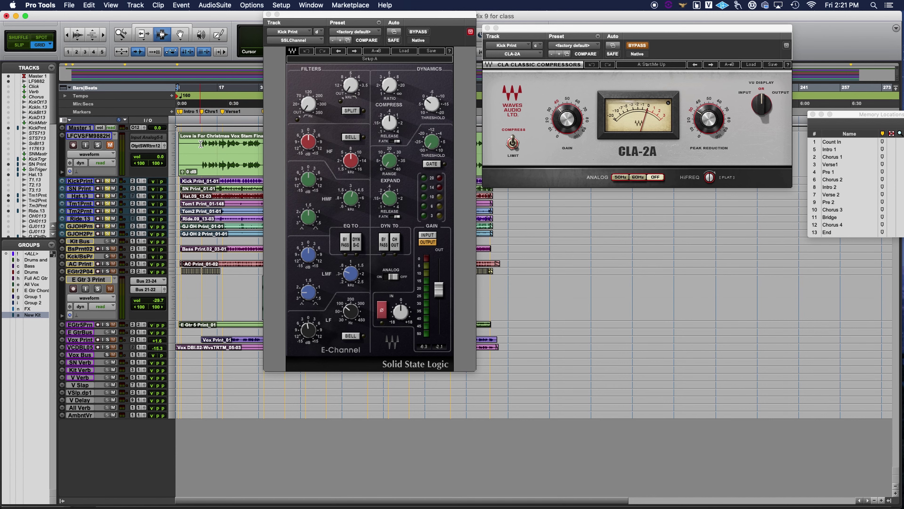
left_click_drag(200, 144, 222, 146)
key("space")
key("super+equal")
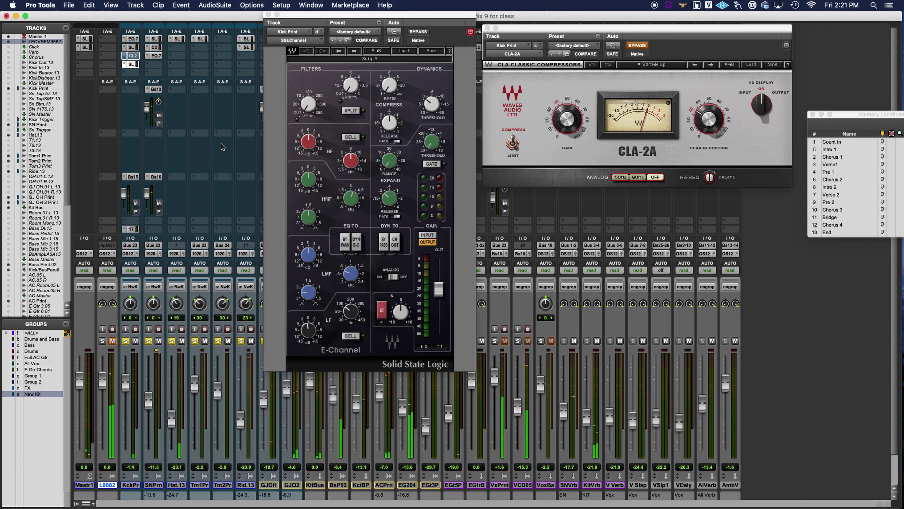
key("super+equal")
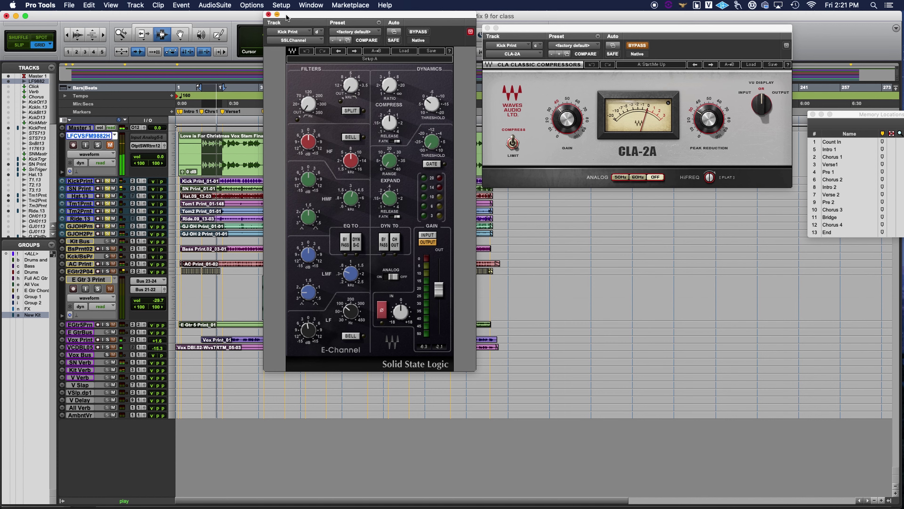
key("super+equal")
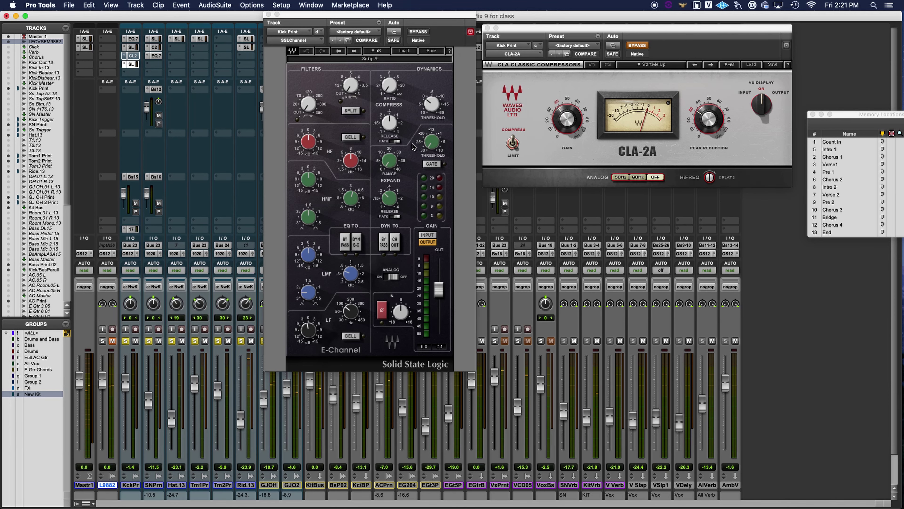
left_click_drag(400, 17, 352, 28)
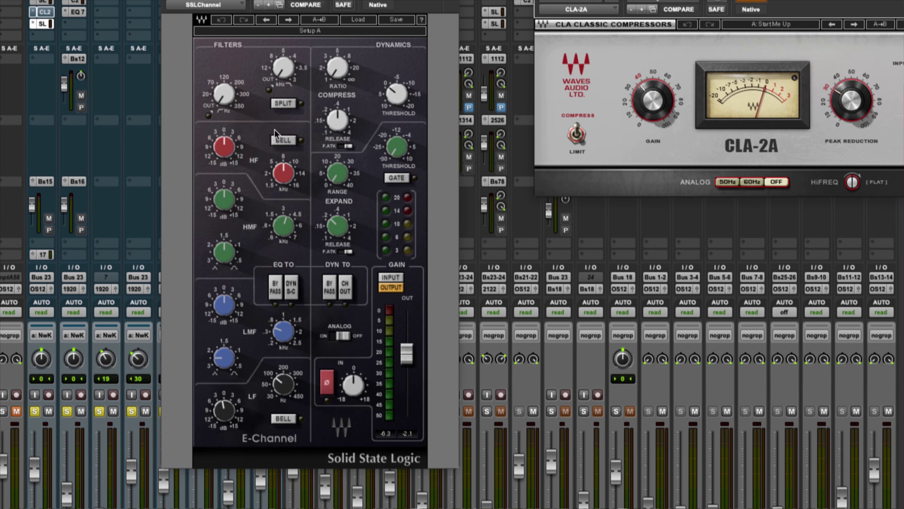
Clear all existing solos and solo only the Kick Print track
left_click(35, 412, "alt")
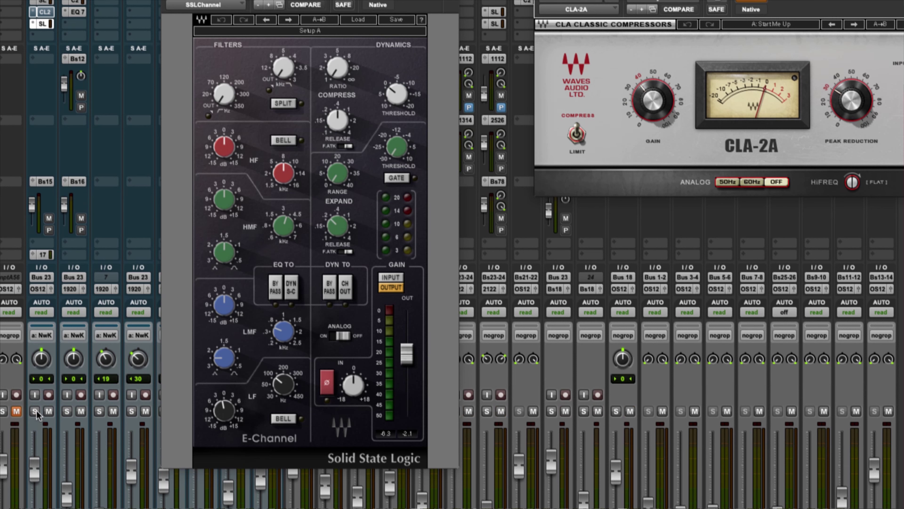
left_click(36, 411)
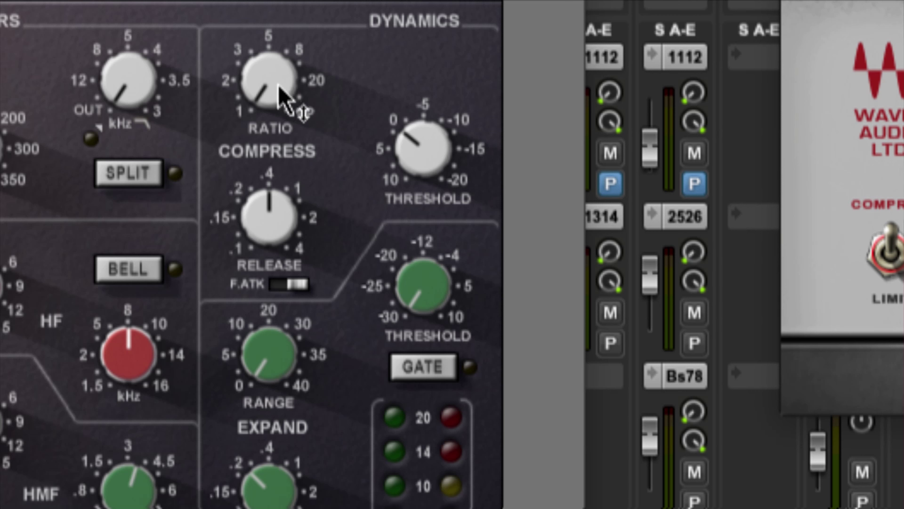
Sweep the kick's SSL compressor ratio up to infinity, then settle it near 6:1
left_click_drag(274, 102, 274, 76)
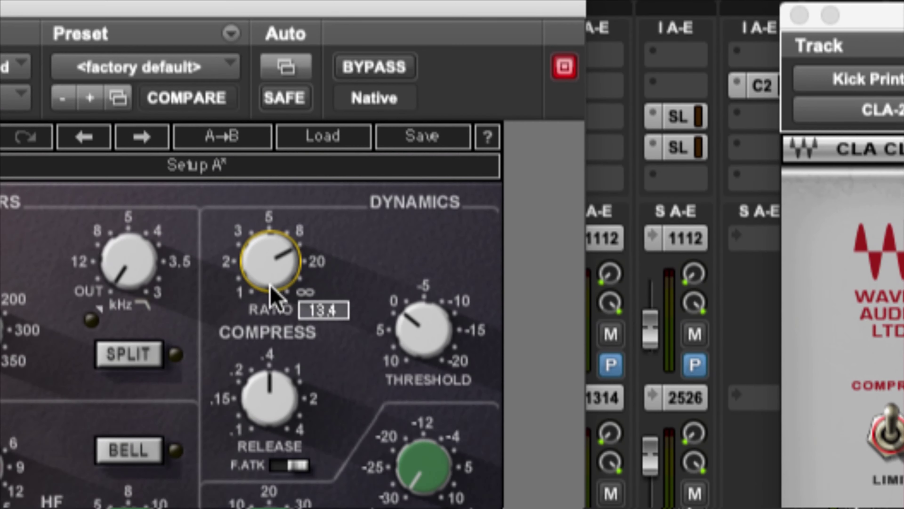
left_click_drag(274, 285, 267, 246)
left_click_drag(481, 15, 539, 16)
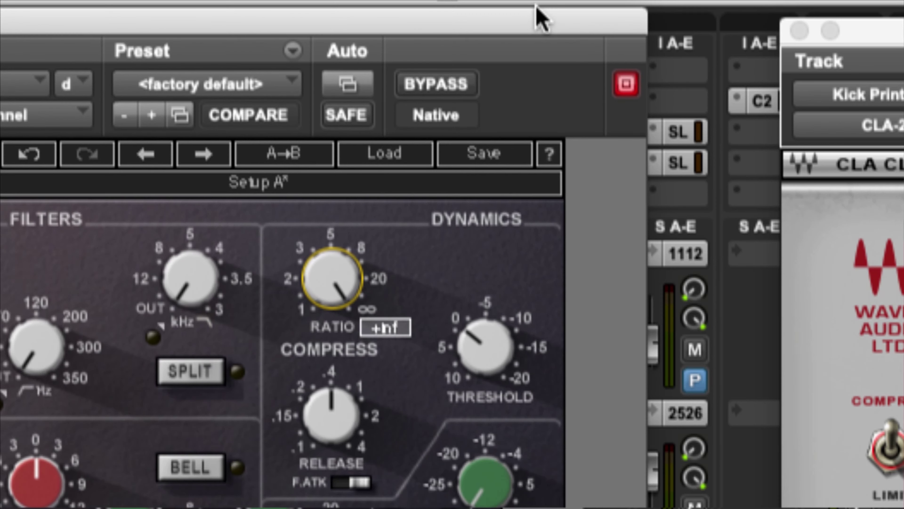
mouse_move(331, 278)
left_mouse_down()
mouse_move(370, 424)
mouse_move(328, 276)
mouse_move(329, 289)
left_mouse_up()
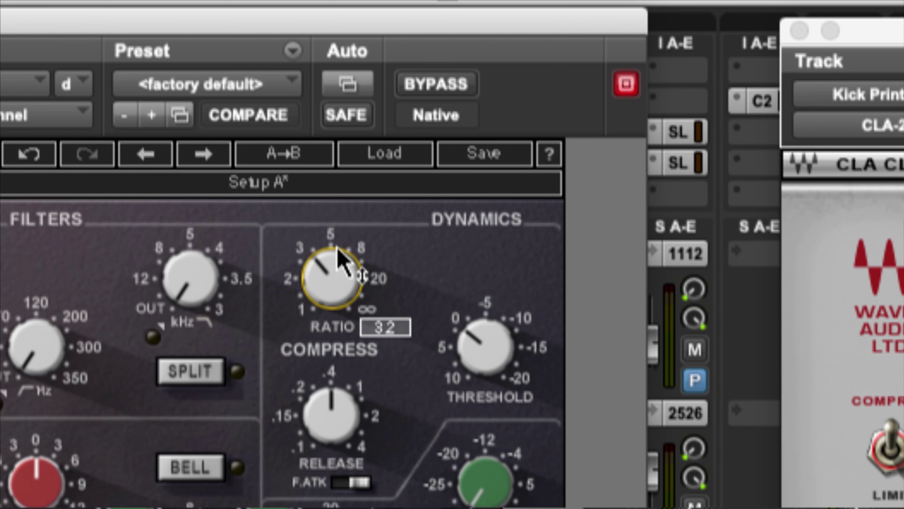
left_click_drag(338, 250, 338, 244)
key("Up")
key("Up")
key("Up")
key("Up")
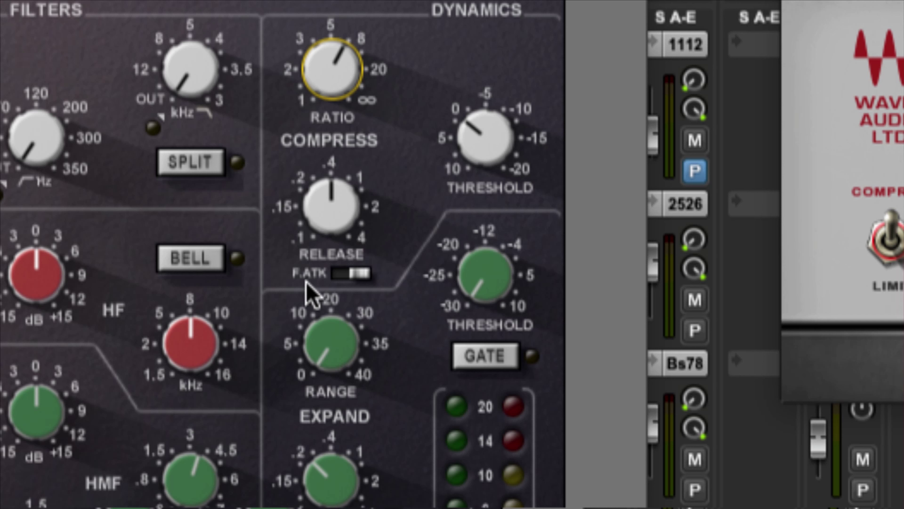
Toggle the SSL compressor's fast-attack (F.ATK) switch on and off
left_click(338, 277)
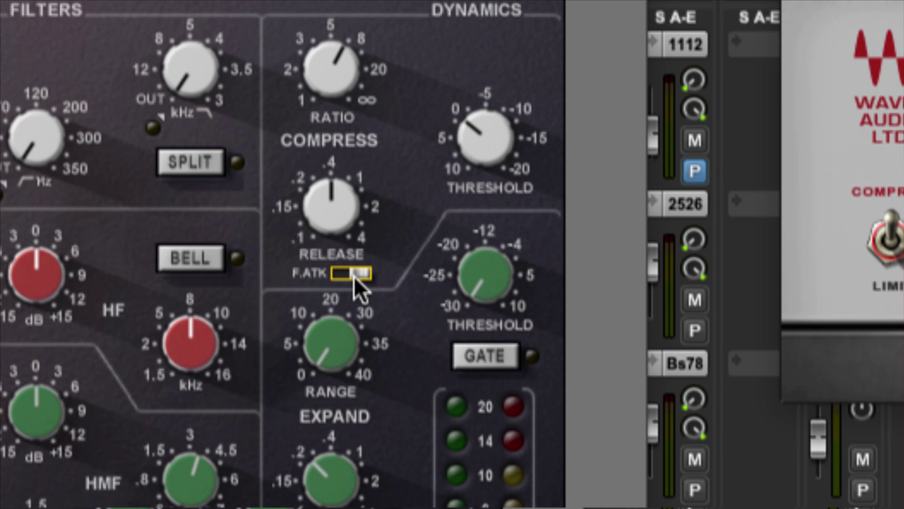
left_click_drag(340, 276, 359, 273)
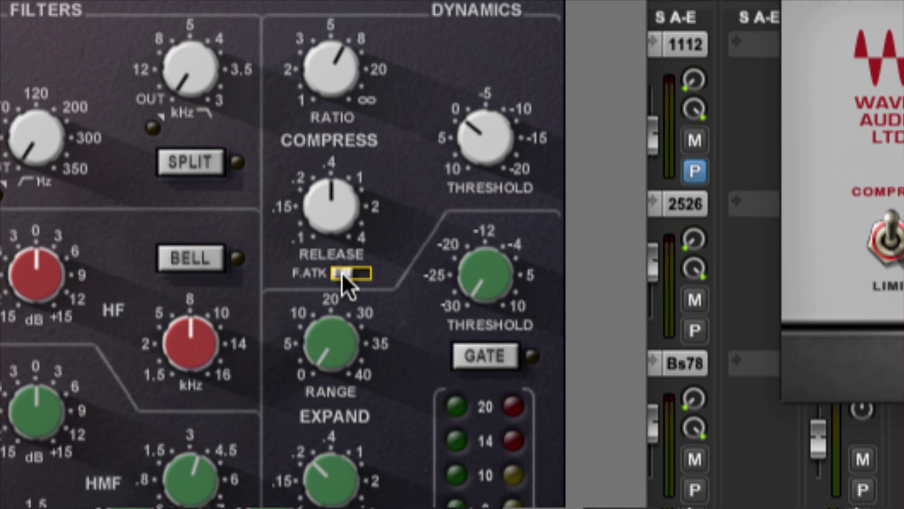
left_click_drag(350, 271, 357, 275)
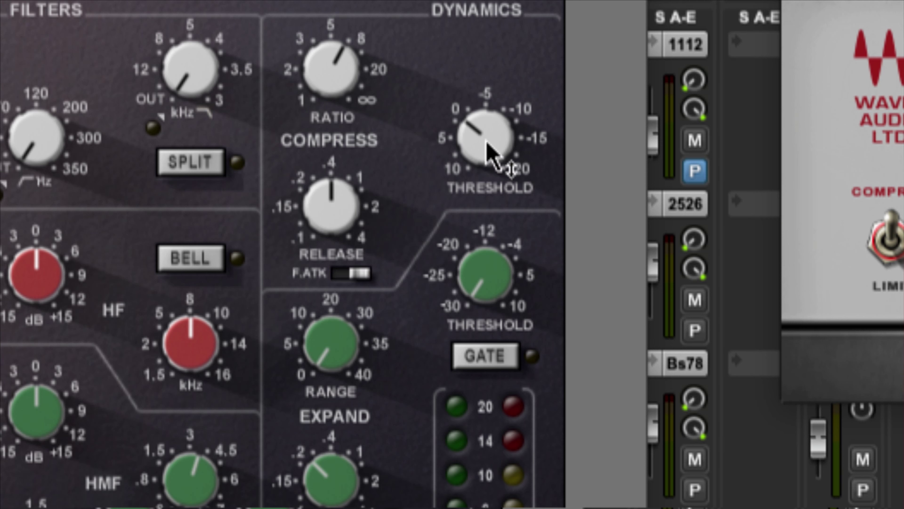
Sweep the SSL compressor threshold between 8.9 and -13.8 dB, settling near -12.5 dB
left_click_drag(485, 142, 485, 180)
left_click_drag(480, 146, 480, 110)
left_click_drag(485, 320, 484, 324)
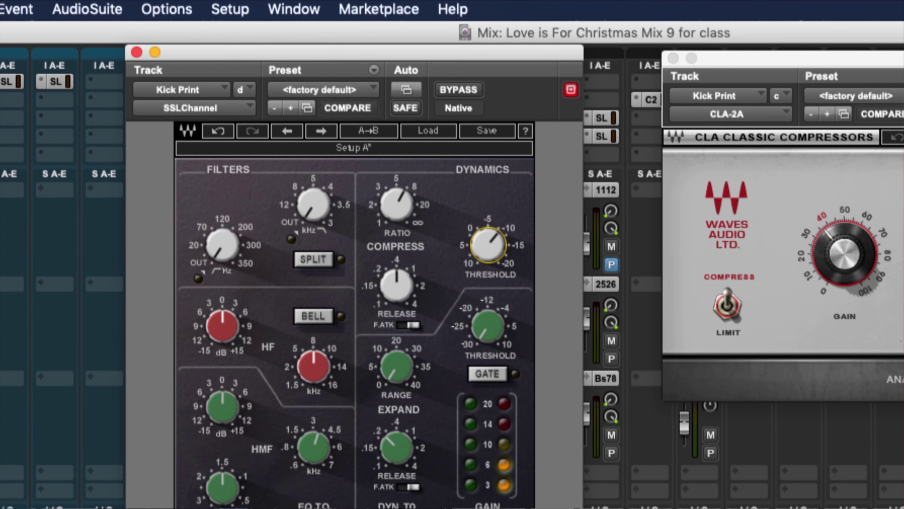
left_click_drag(487, 245, 488, 238)
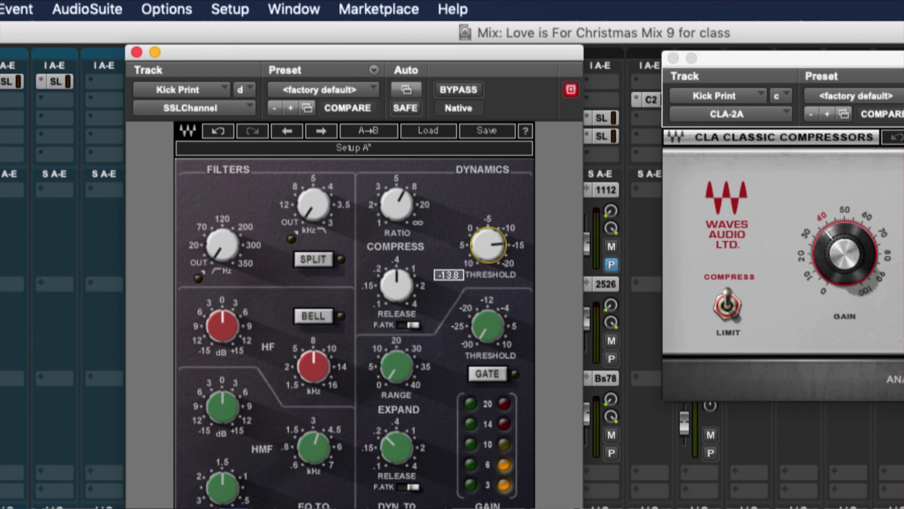
left_click_drag(488, 238, 487, 243)
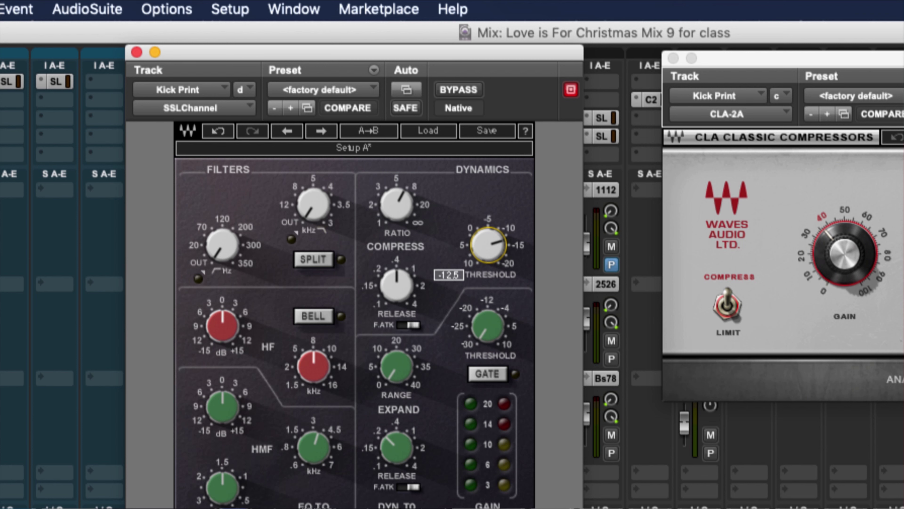
Retune release, toggle fast attack, and set threshold to -7.9 dB with release about 0.27
mouse_move(397, 285)
left_mouse_down()
mouse_move(389, 303)
mouse_move(398, 275)
left_mouse_up()
left_click(407, 325)
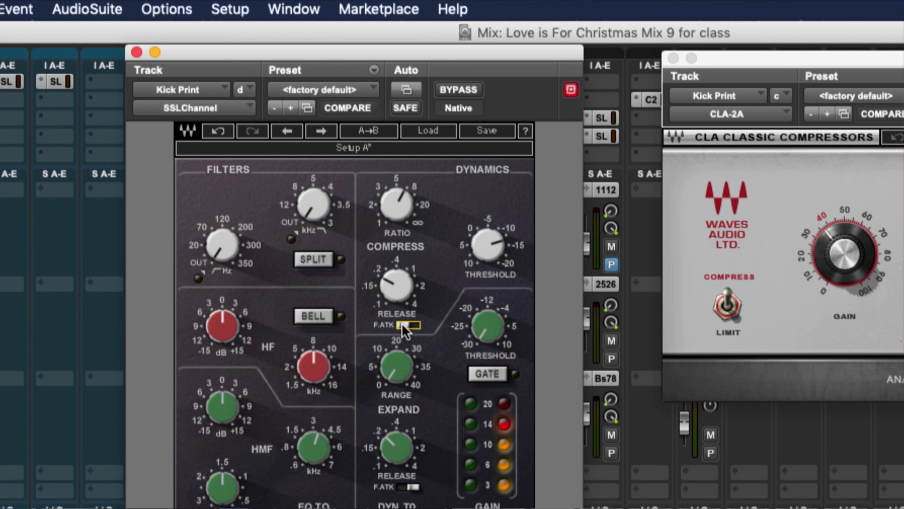
mouse_move(488, 245)
left_mouse_down()
mouse_move(488, 260)
mouse_move(488, 233)
left_mouse_up()
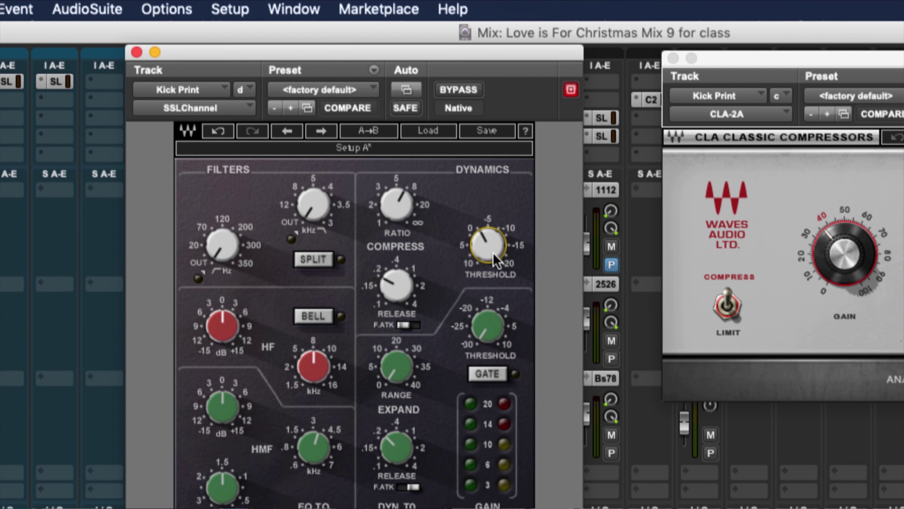
mouse_move(396, 285)
left_mouse_down()
mouse_move(396, 253)
mouse_move(398, 300)
mouse_move(397, 290)
left_mouse_up()
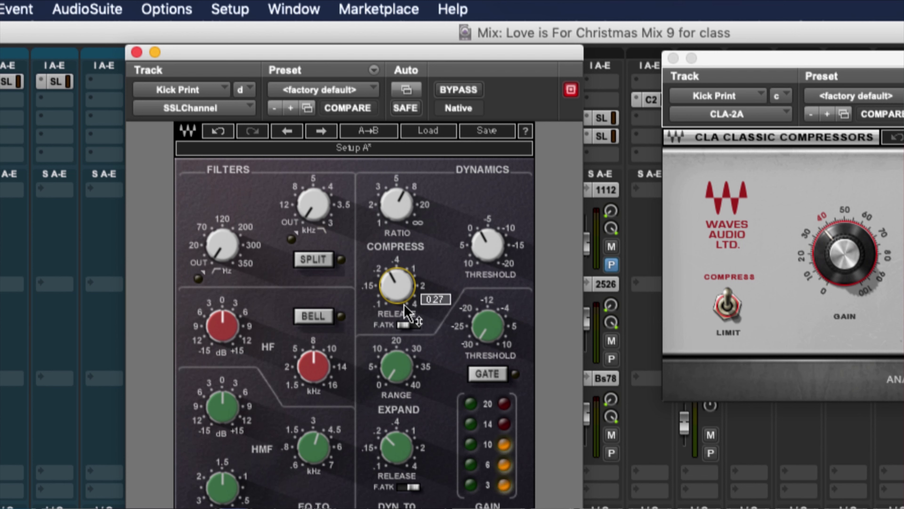
Compare the kick with the SSL E-Channel bypassed and active, then raise output gain to 0.4 dB
left_click(459, 90)
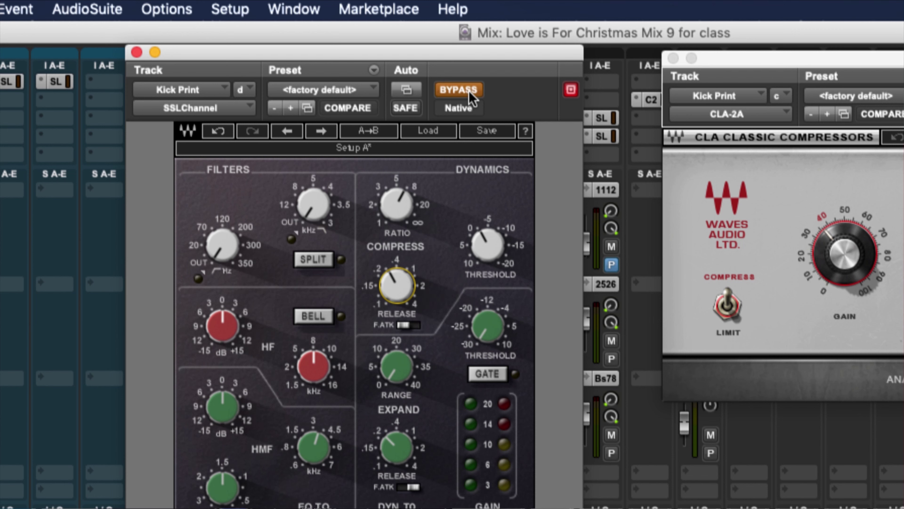
left_click(460, 90)
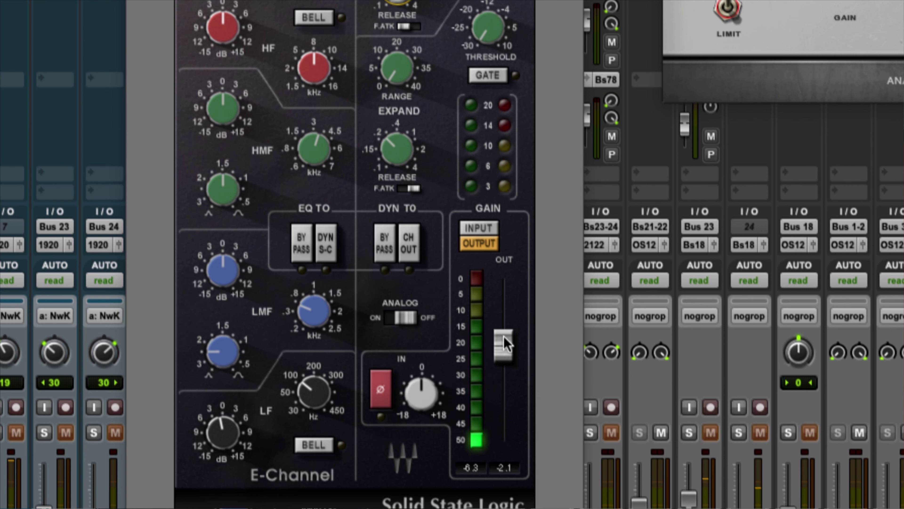
left_click_drag(504, 335, 505, 306)
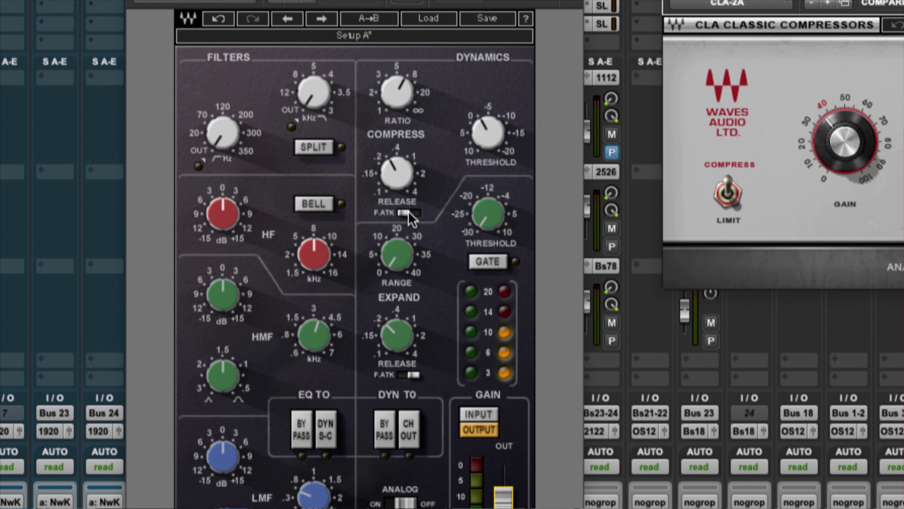
Flip fast attack on and back off, then solo the drum kit tracks together with Shift+S
left_click(413, 51)
left_click(413, 213)
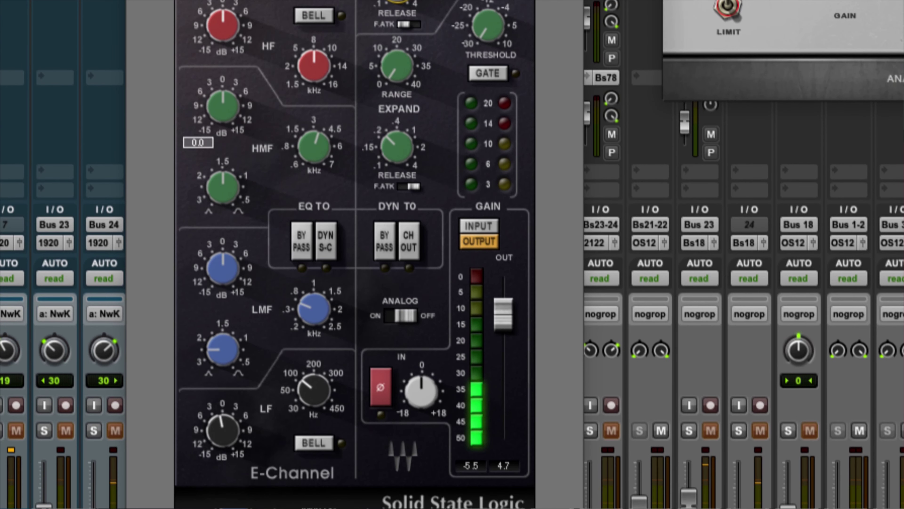
key("shift+s")
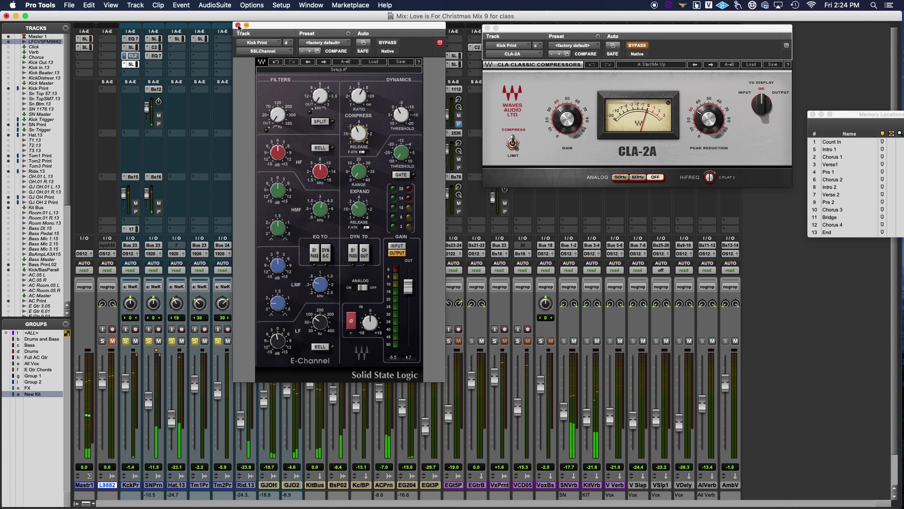
Close the SSL E-Channel window and toggle the drum kit group's solo off and back on
key("super+w")
scroll(339, 322, "down", 3)
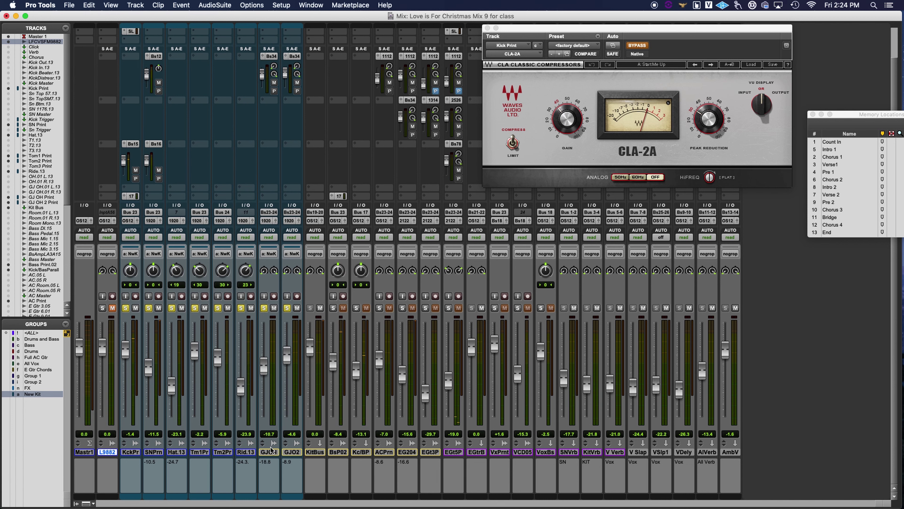
left_click(264, 308)
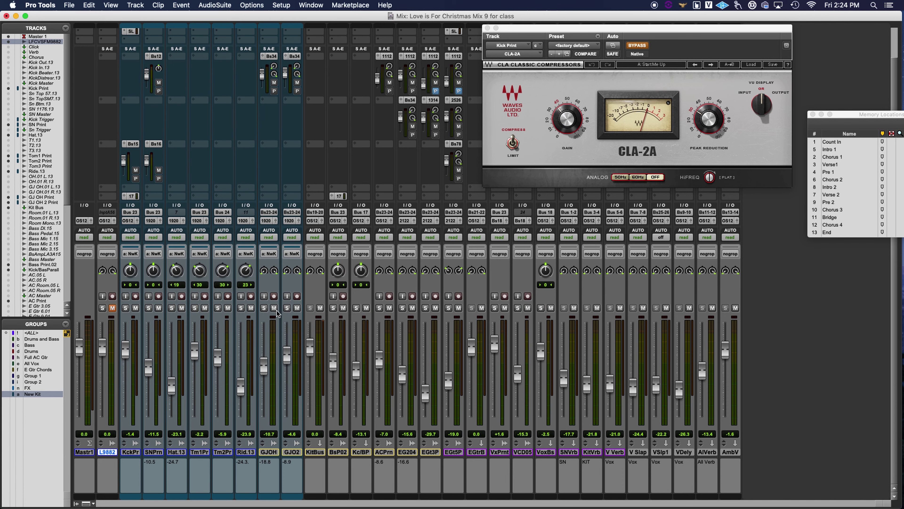
left_click(125, 308)
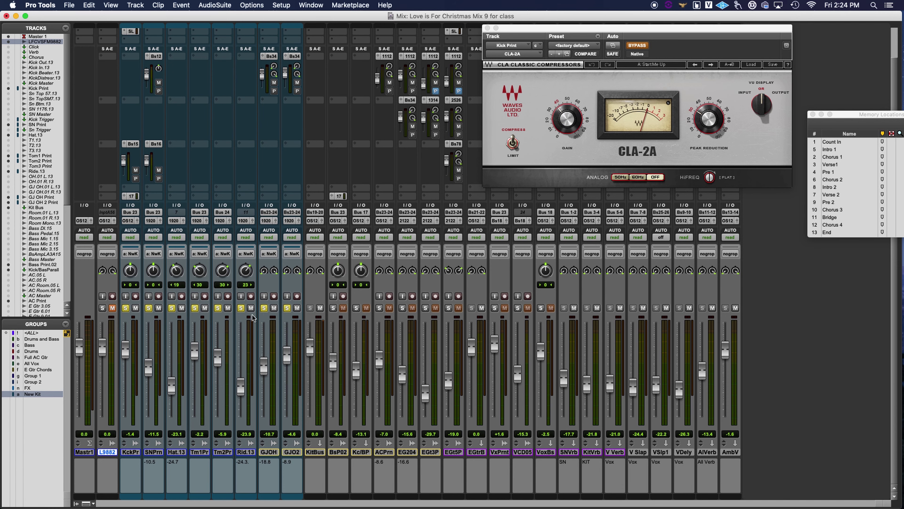
scroll(297, 309, "up", 3)
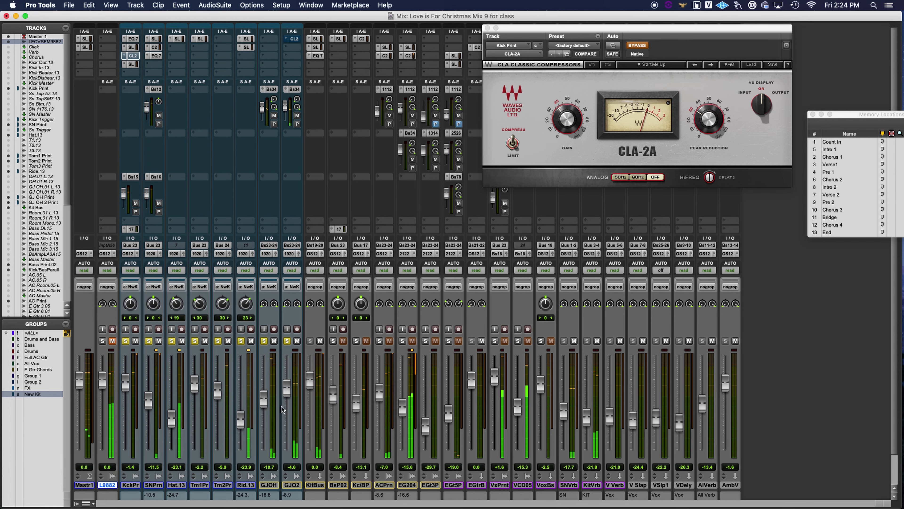
Listen to the GJ overheads soloed alone, then re-solo the whole drum kit group
scroll(277, 439, "down", 3)
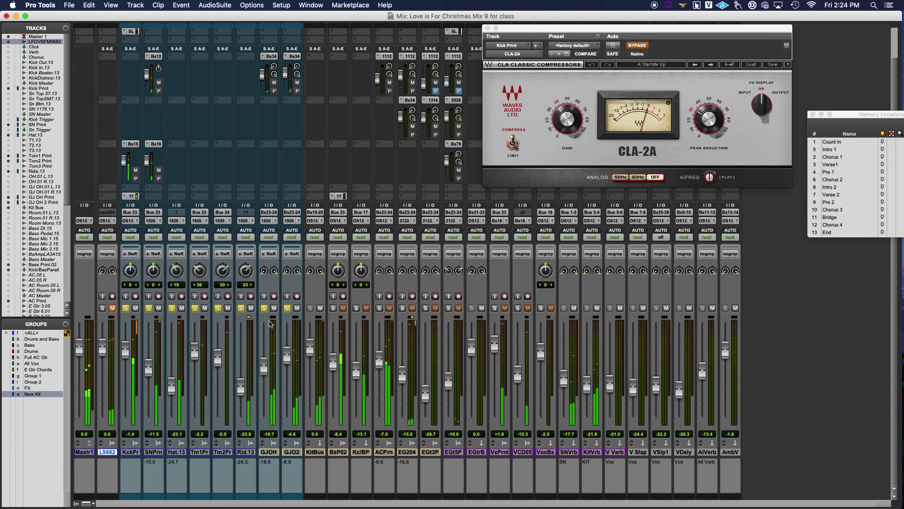
left_click(286, 309)
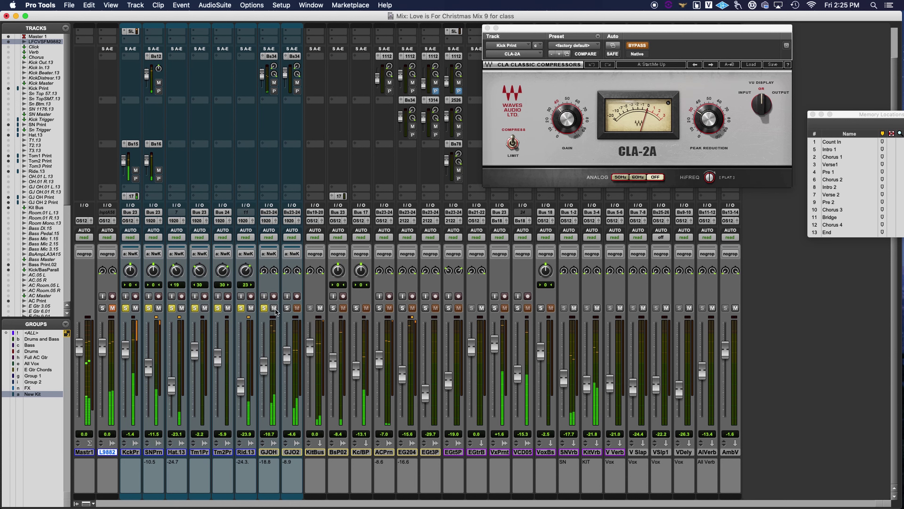
left_click_drag(127, 308, 241, 308)
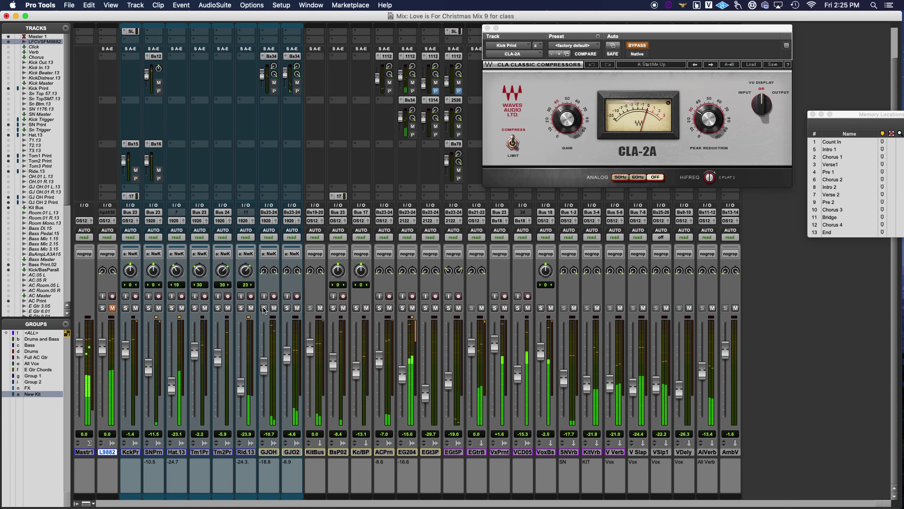
left_click(287, 308)
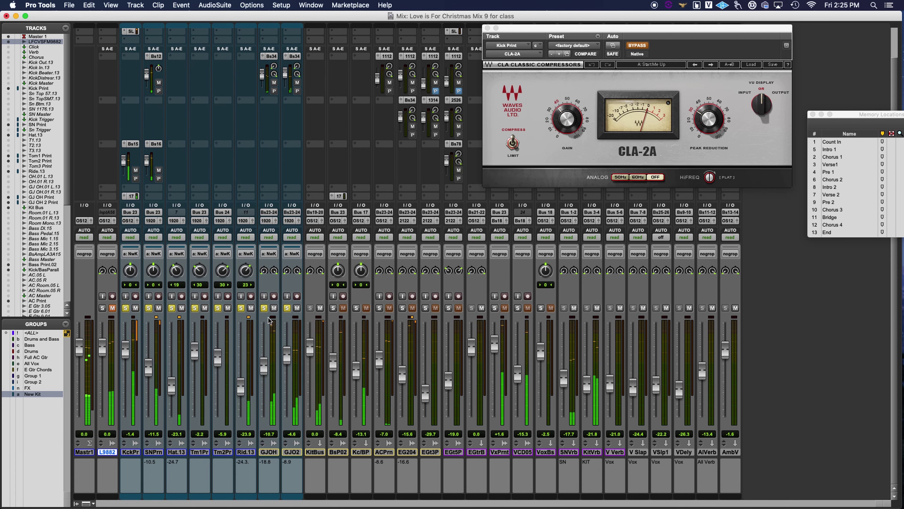
left_click(194, 308)
scroll(158, 192, "up", 3)
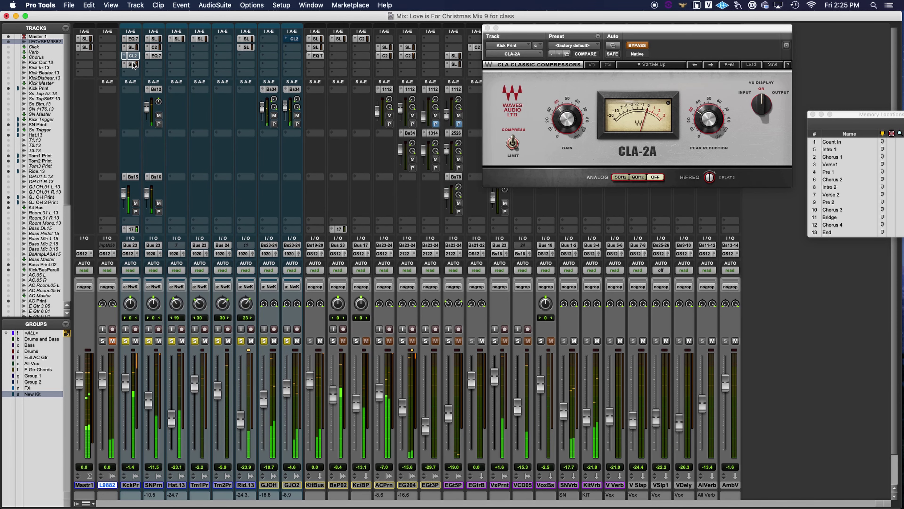
Move the kick's CLA-2A over the mixer, try limit mode, return to compress and take it out of bypass
left_click_drag(563, 28, 229, 61)
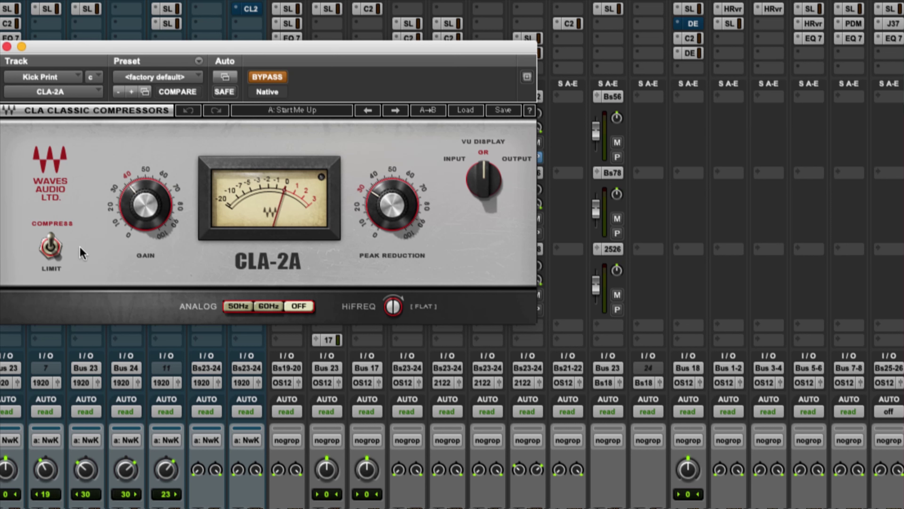
left_click(50, 247)
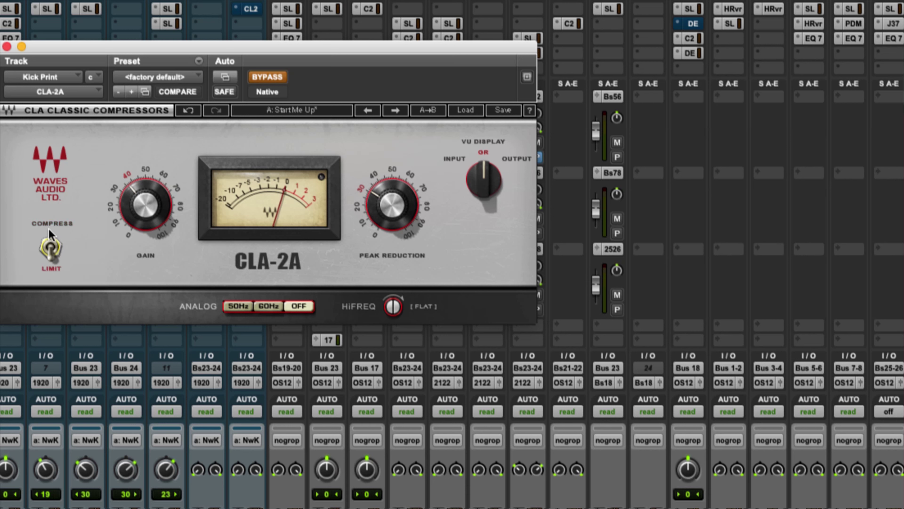
left_click(51, 243)
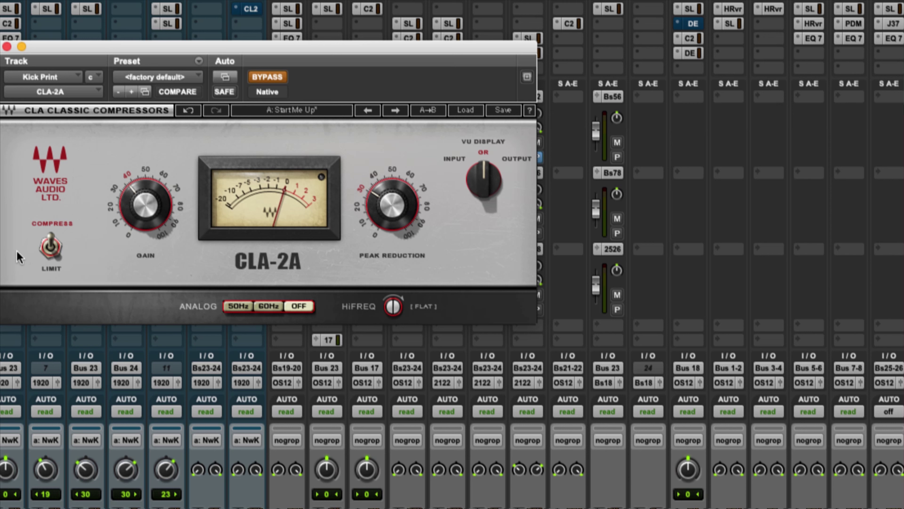
left_click(262, 79)
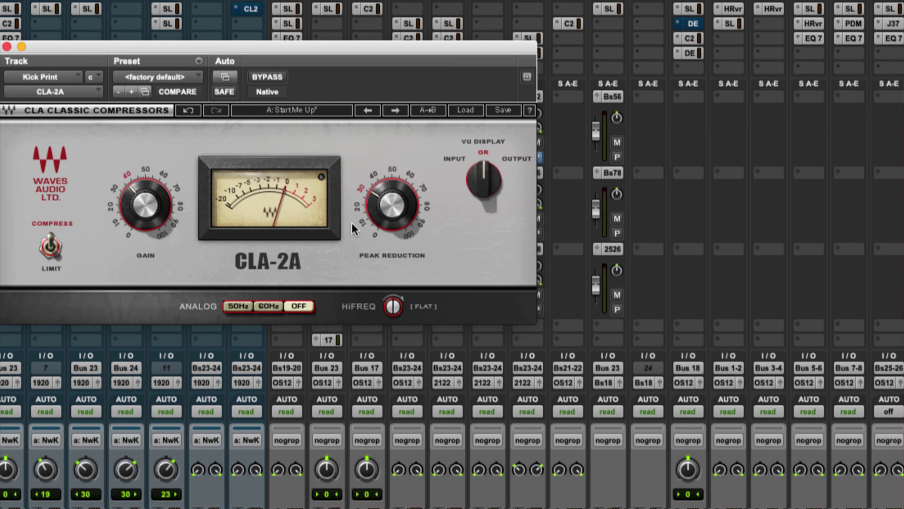
Raise the CLA-2A Peak Reduction to about 55 and its Gain to about 46
mouse_move(151, 205)
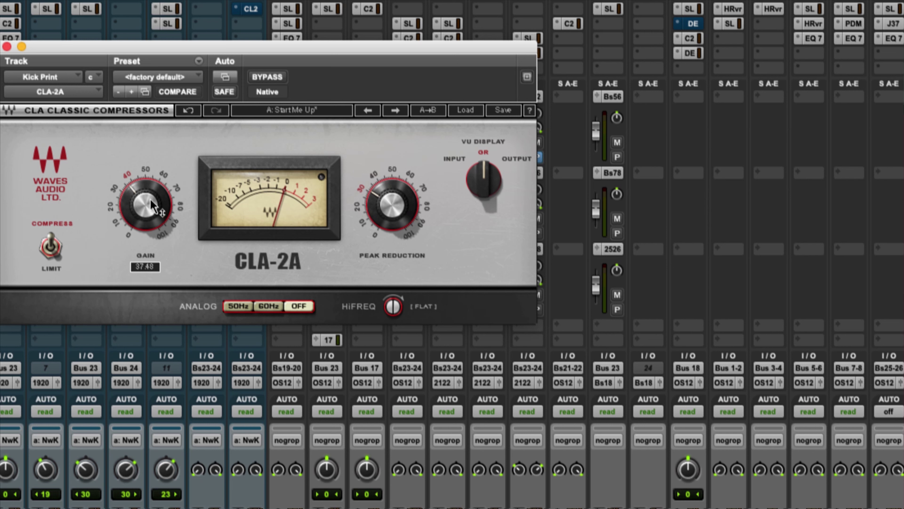
left_click(391, 207)
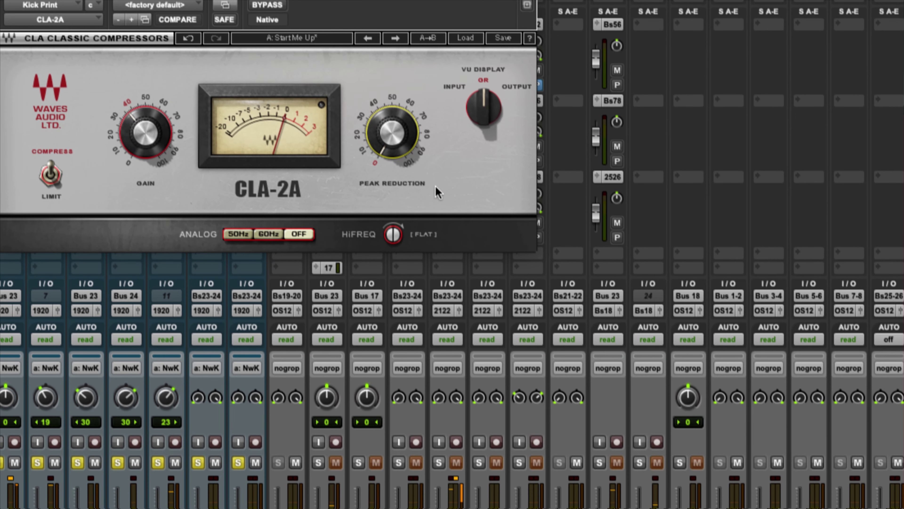
left_click_drag(406, 143, 406, 139)
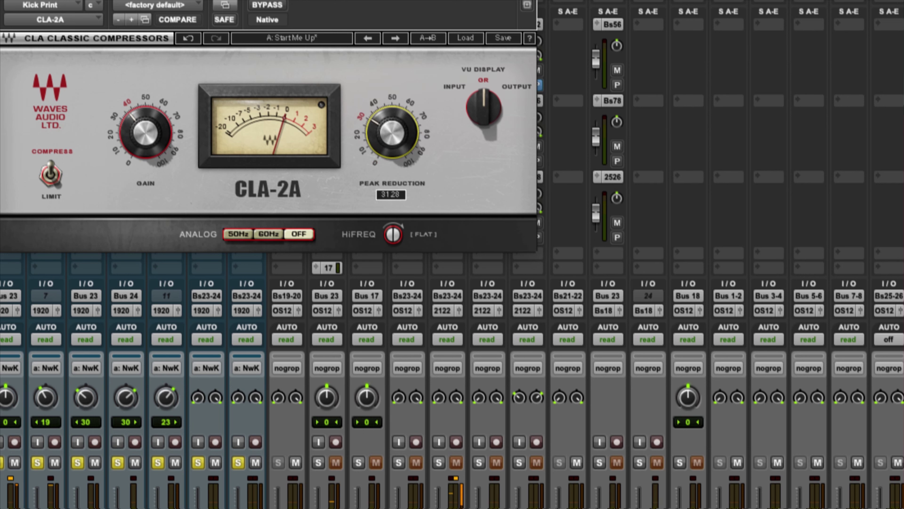
left_click_drag(406, 139, 406, 122)
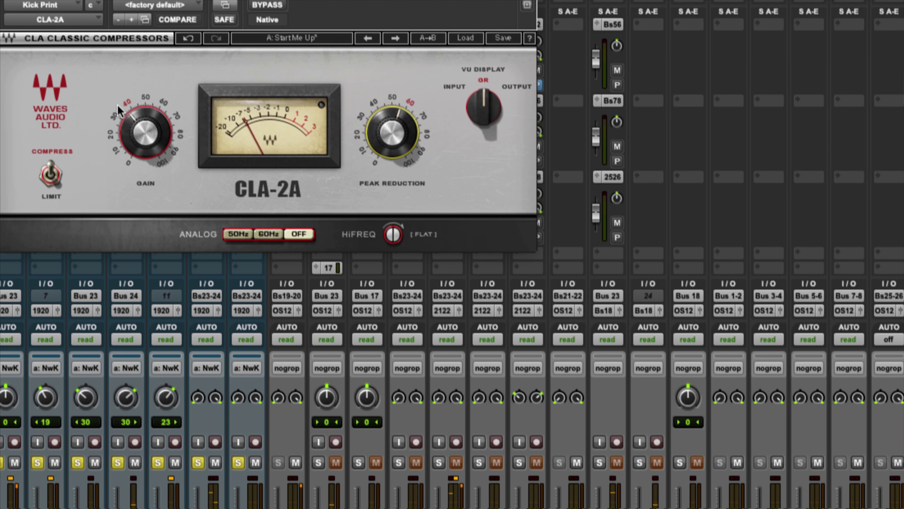
left_click_drag(146, 133, 146, 127)
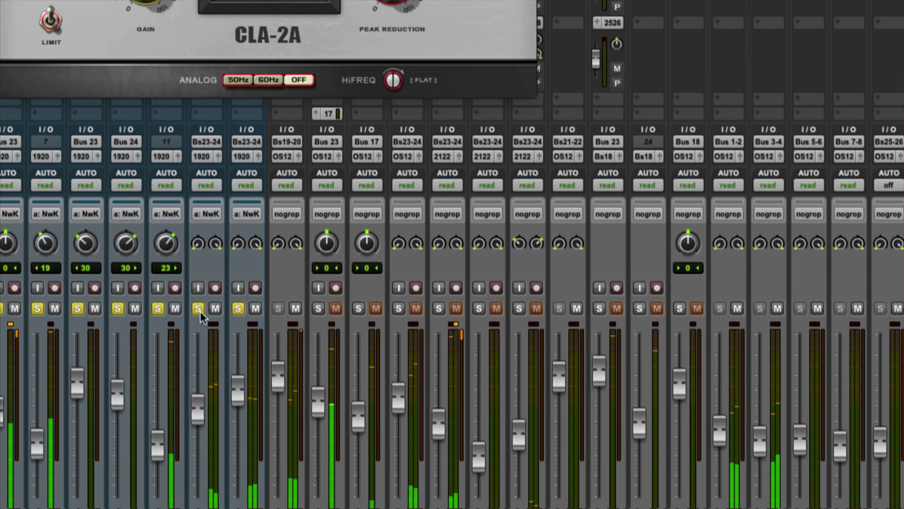
Unsolo the drum kit group and close the CLA-2A window after shifting it right
left_click(198, 308)
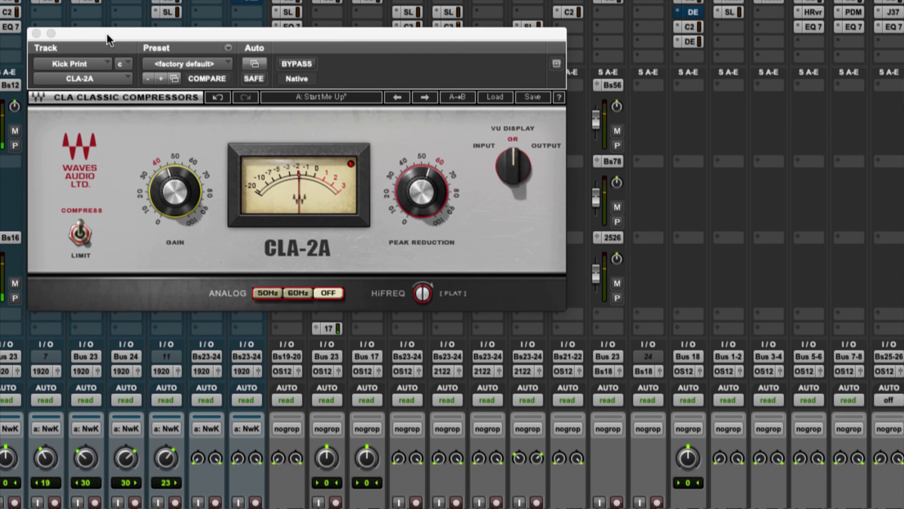
left_click_drag(109, 39, 183, 38)
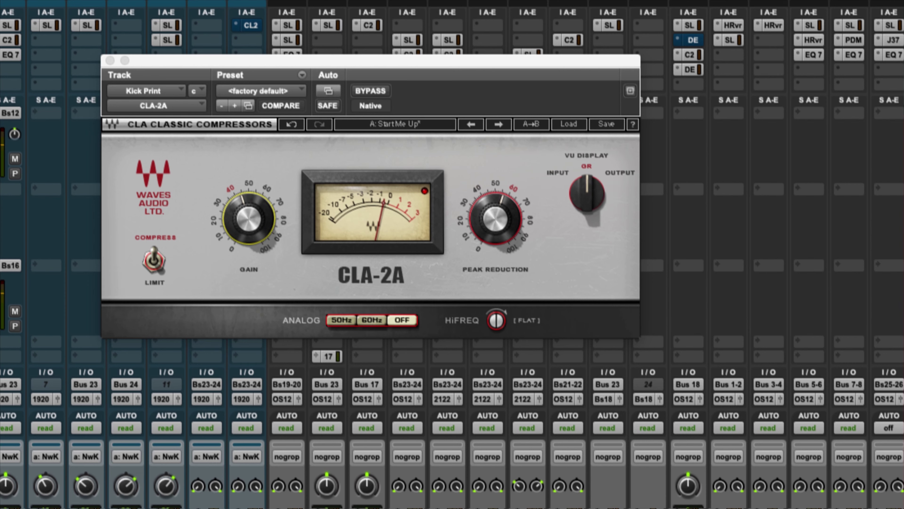
left_click_drag(144, 64, 178, 69)
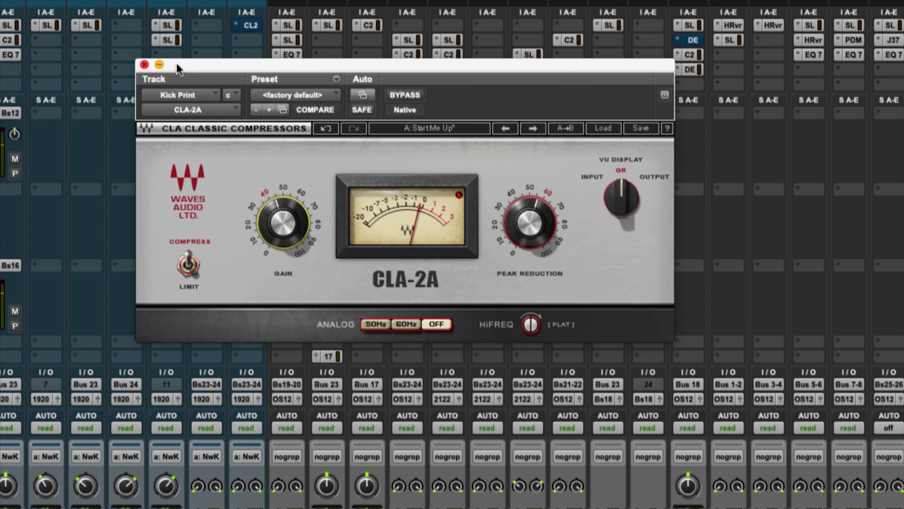
left_click(144, 64)
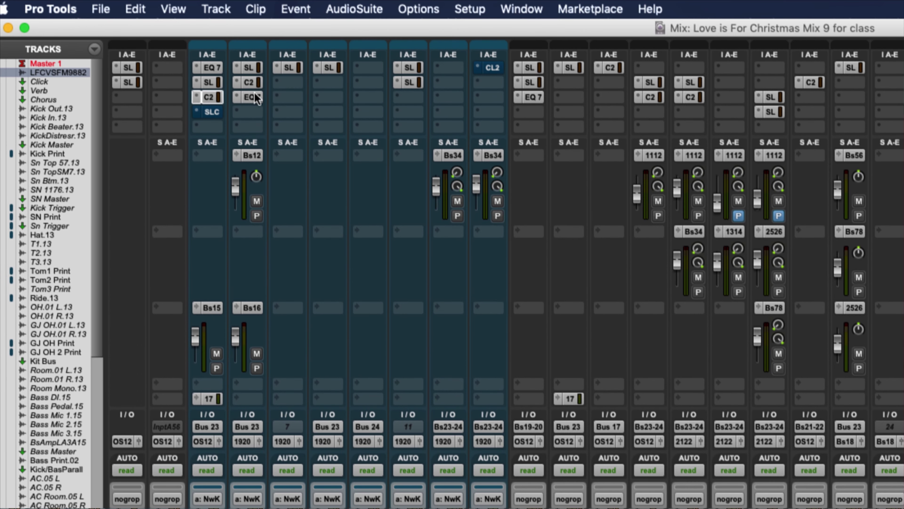
Open the CLA-2A on the SN Print track and view it beside the edit window's counters
left_click(249, 83)
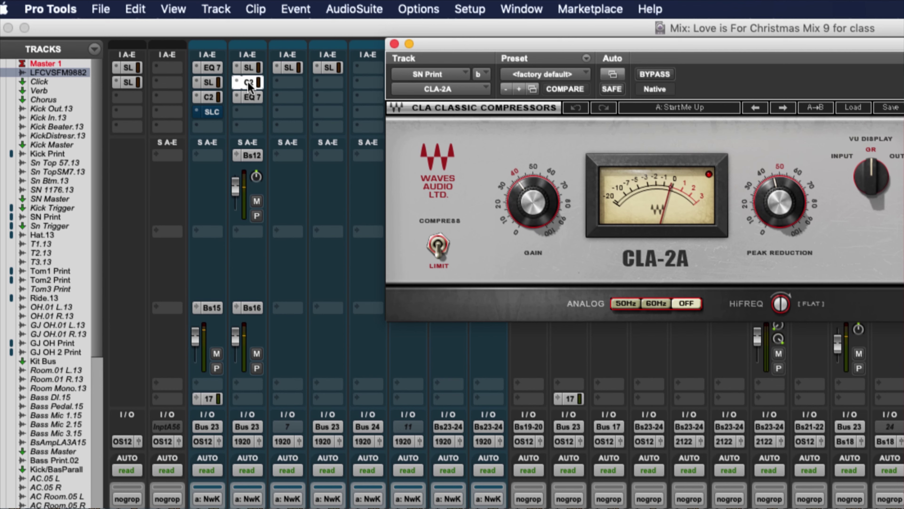
key("super+equal")
left_click_drag(459, 44, 615, 75)
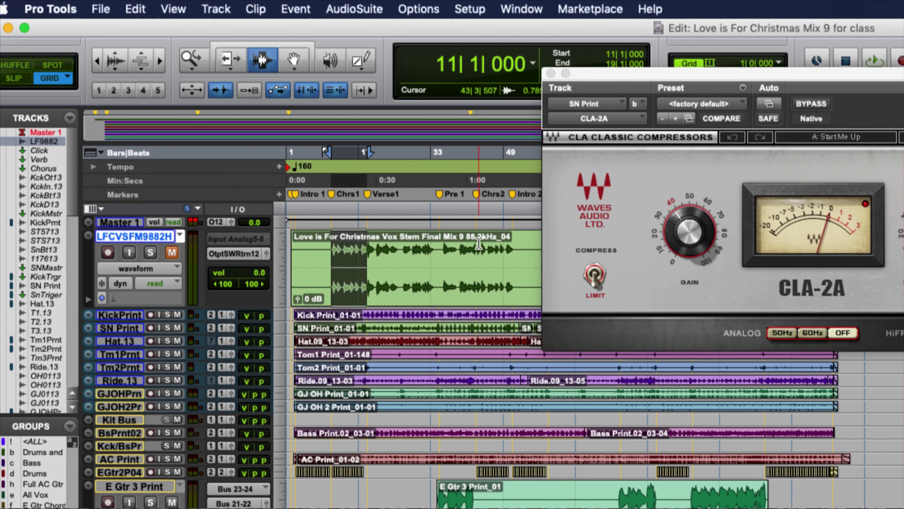
Play bars 43–51 of the vocal clip with the drum tracks soloed and the compressor moved left
left_click(441, 241)
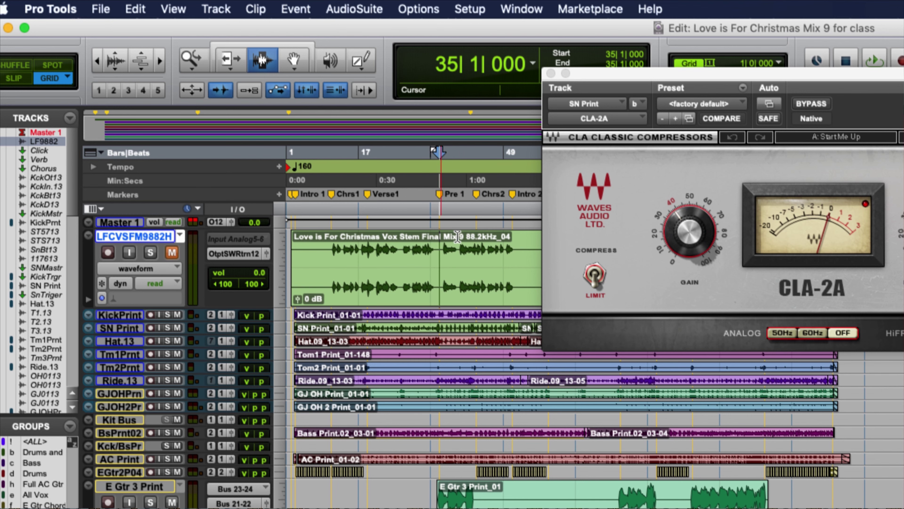
left_click_drag(477, 238, 514, 239)
key("space")
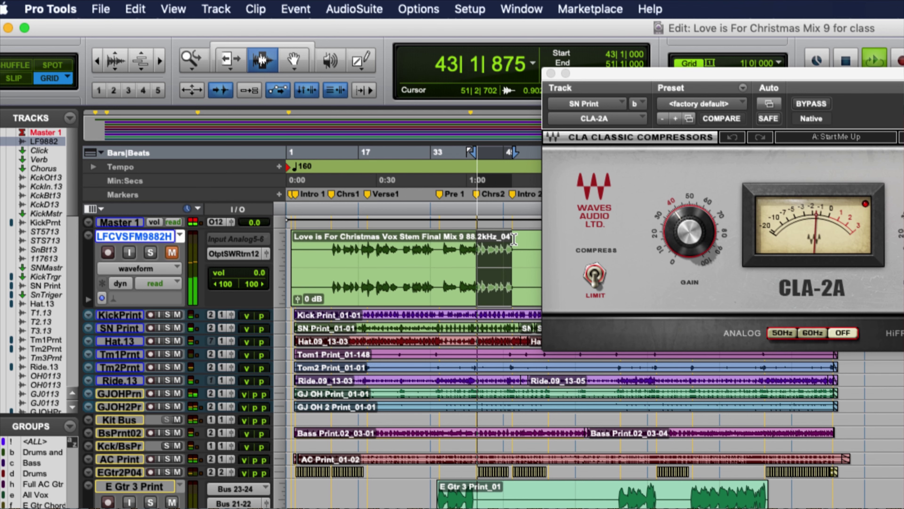
left_click_drag(594, 75, 146, 60)
left_click(167, 367)
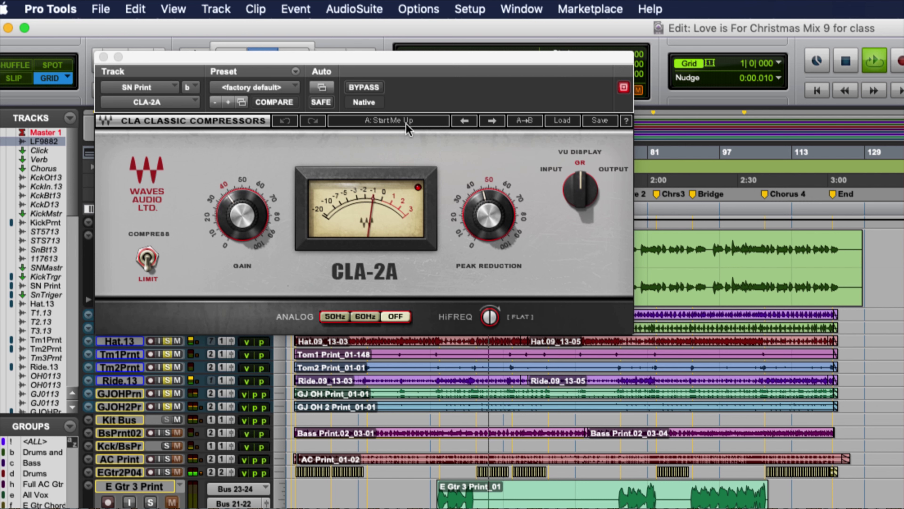
Bypass the snare's CLA-2A compressor, then switch it back on
left_click(373, 87)
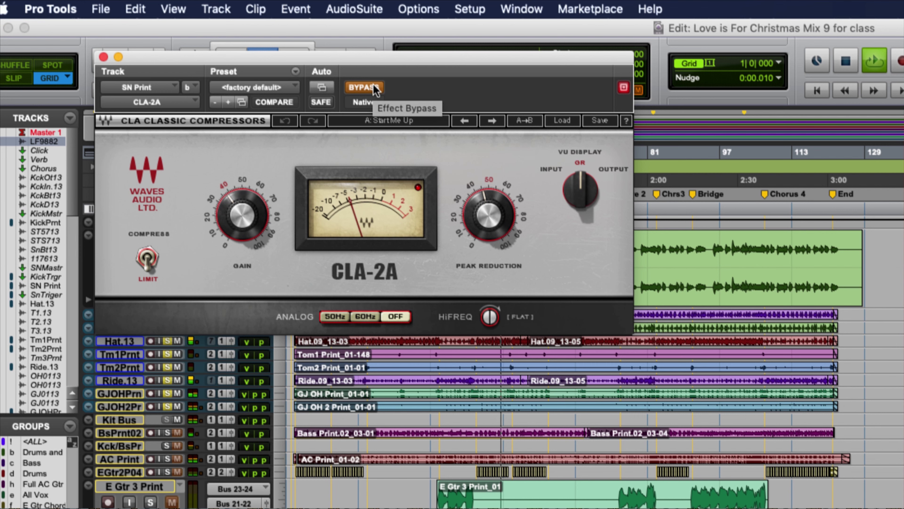
left_click(373, 88)
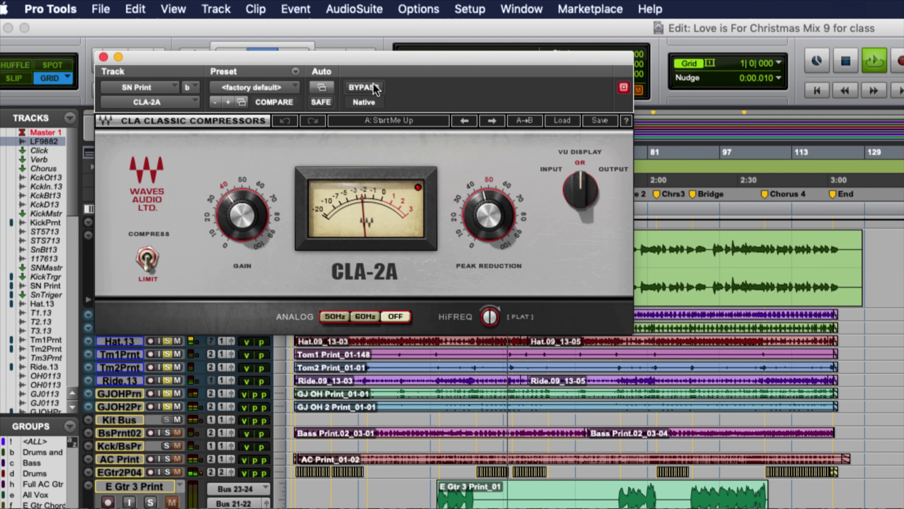
left_click_drag(278, 65, 442, 64)
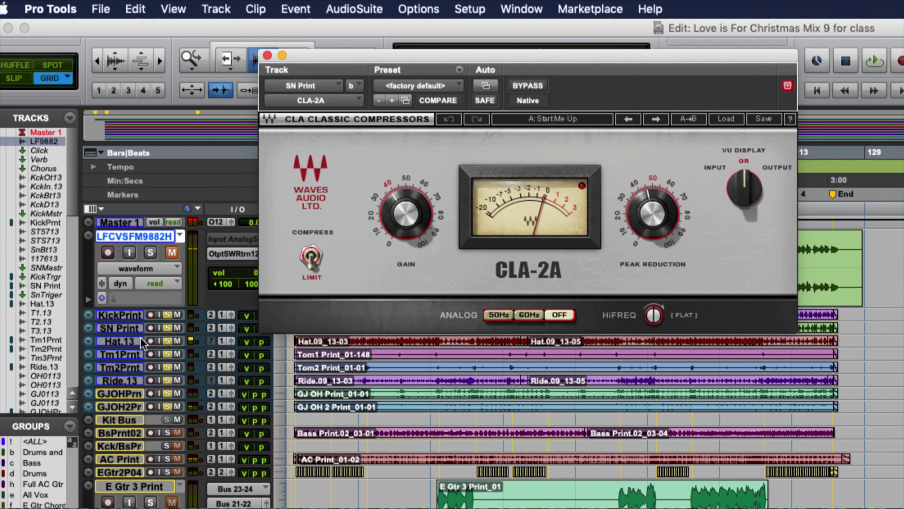
Unsolo the drums and compare the snare with CLA-2A bypassed and active during playback
left_click(166, 340)
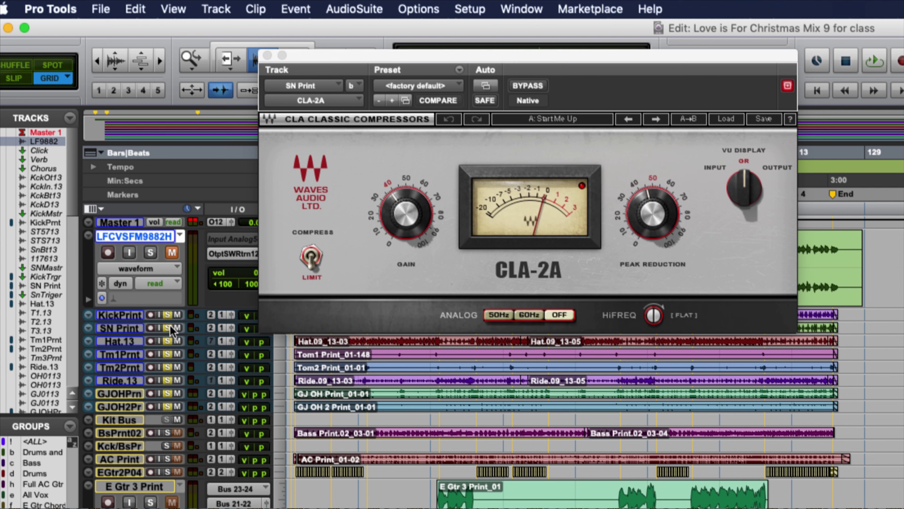
key("space")
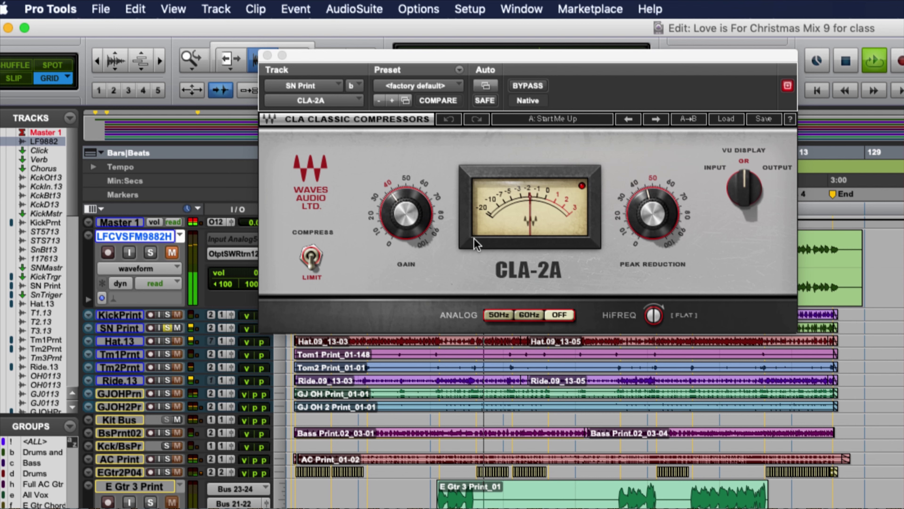
left_click(528, 89)
left_click(528, 88)
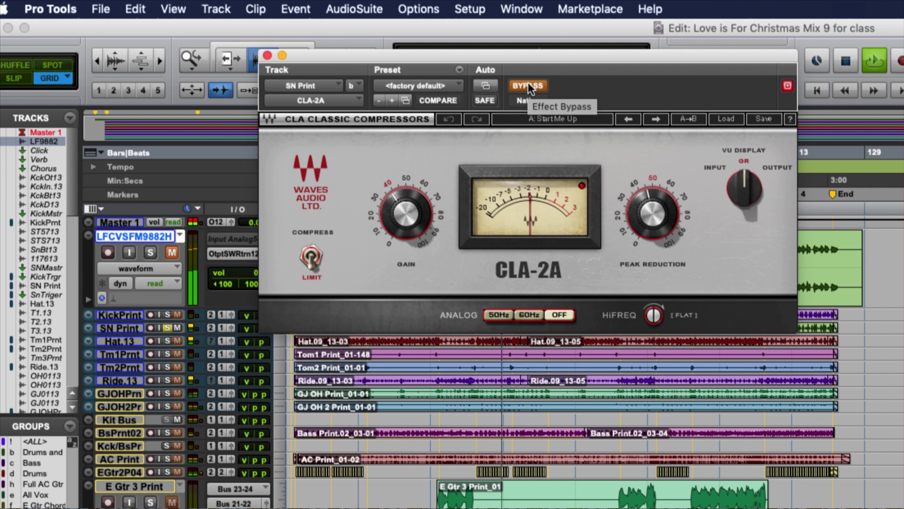
left_click(529, 89)
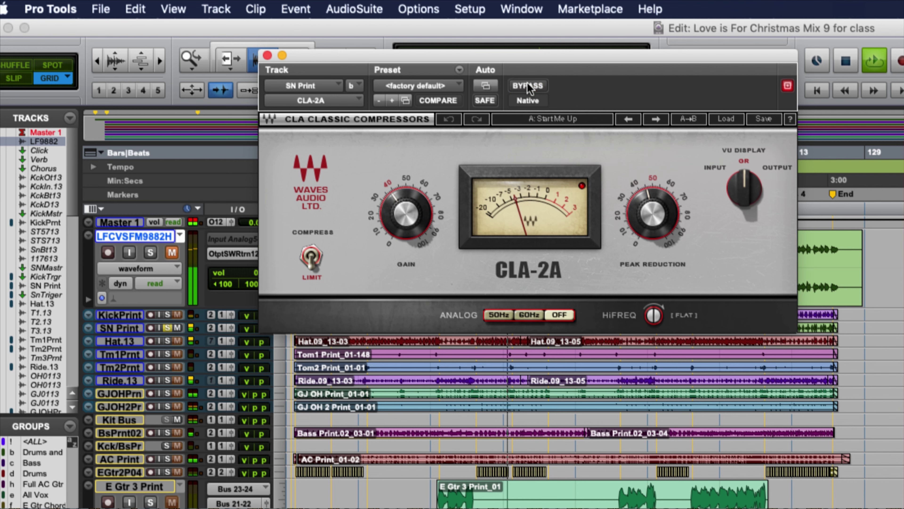
key("space")
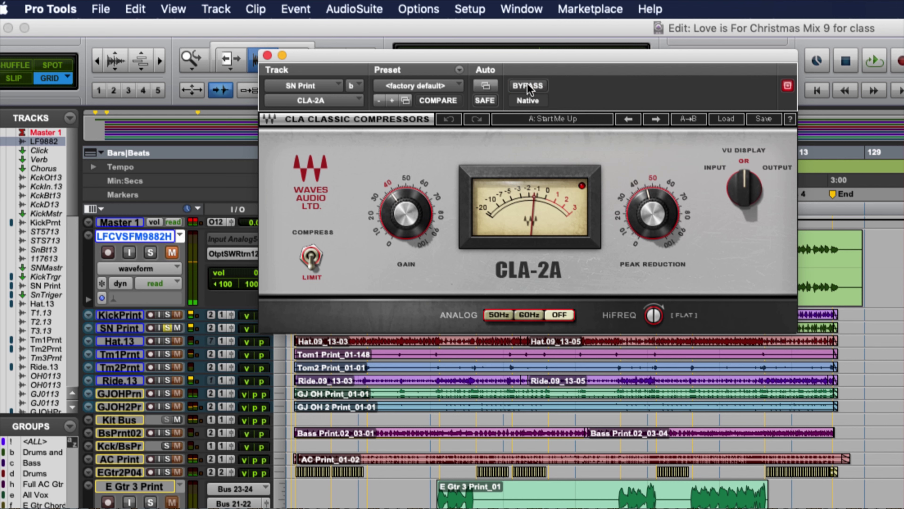
Audition the GJOHPrn overhead and SN Print solos, end with the drum group soloed, show Mix window
left_click(170, 399)
left_click(168, 393)
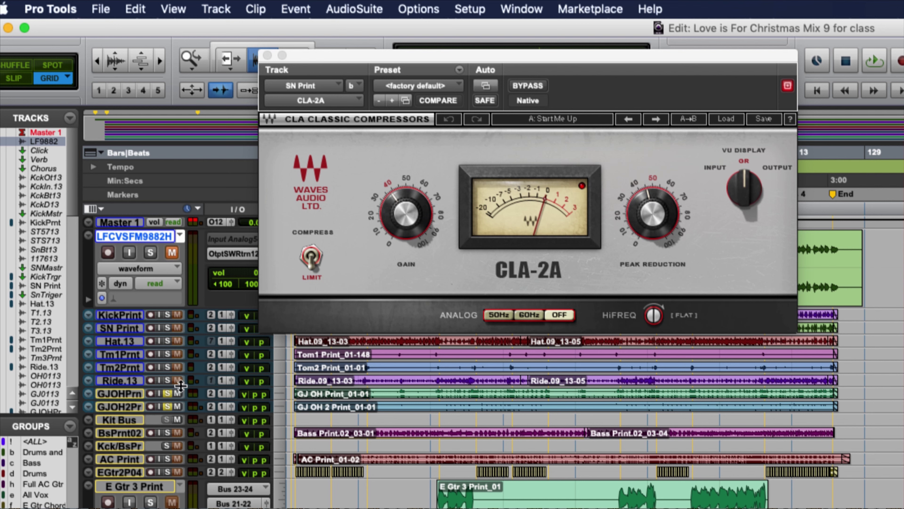
key("space")
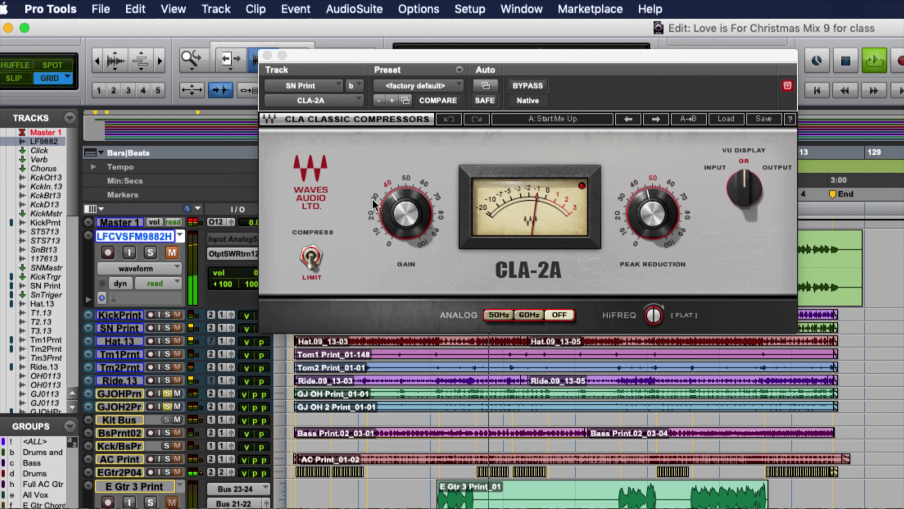
left_click(168, 327)
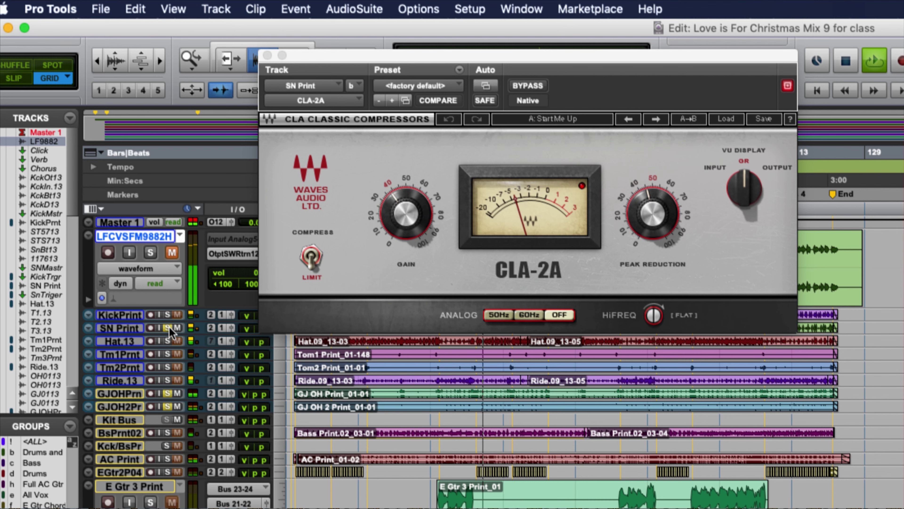
left_click(168, 327)
left_click(168, 326)
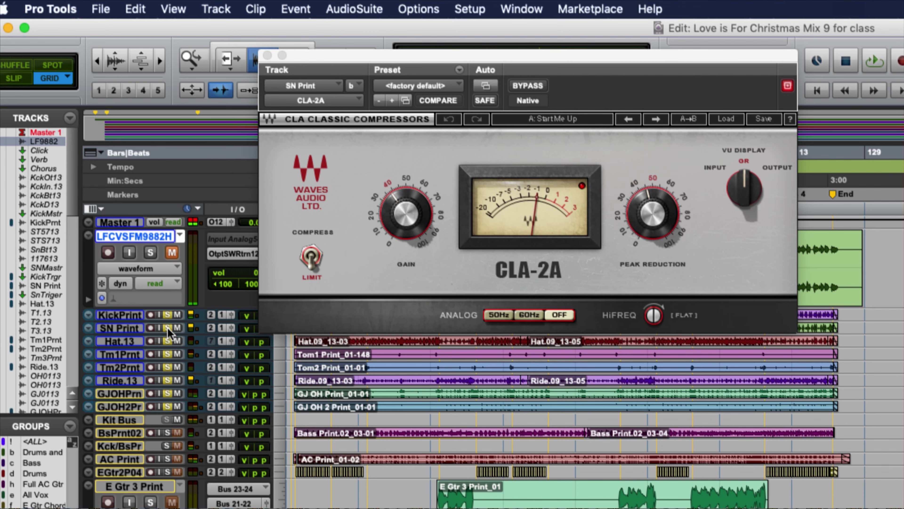
key("super+equal")
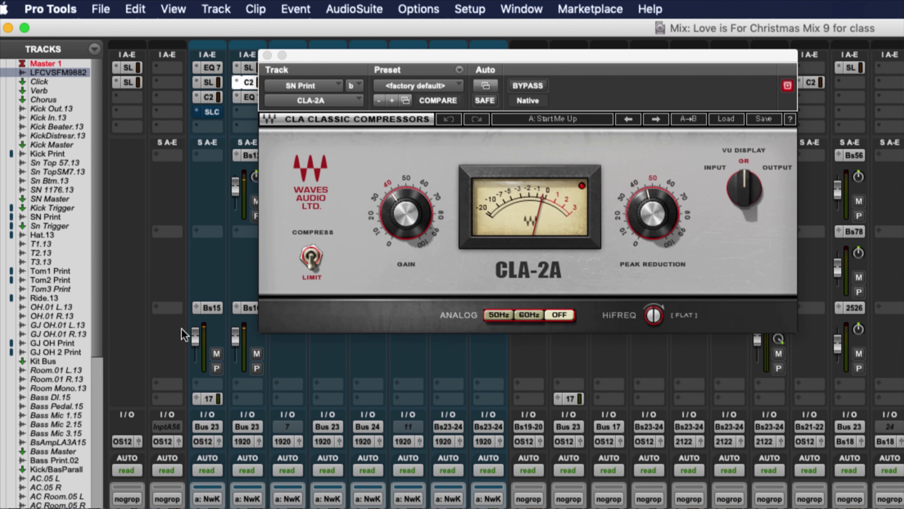
Open the SN Print snare's SSL E-Channel plugin beside the CLA-2A window
left_click_drag(302, 64, 372, 66)
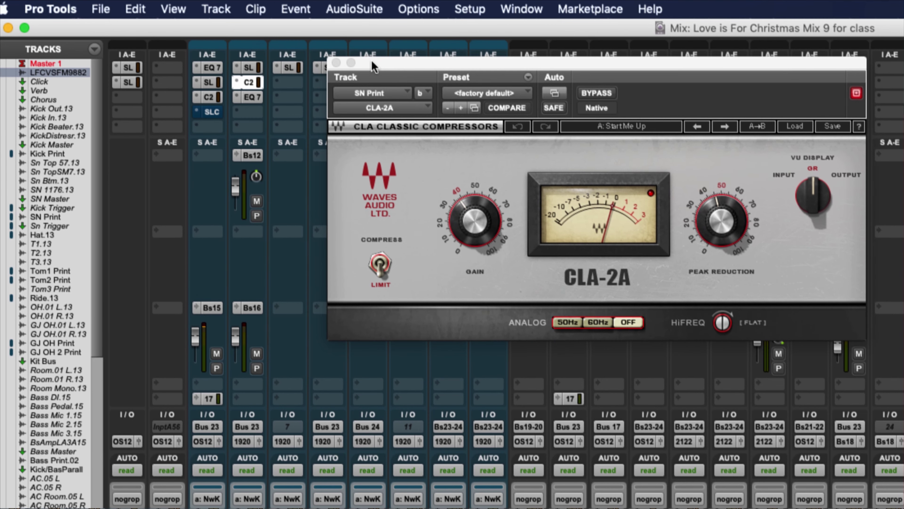
left_click(255, 70)
left_click_drag(507, 71, 465, 33)
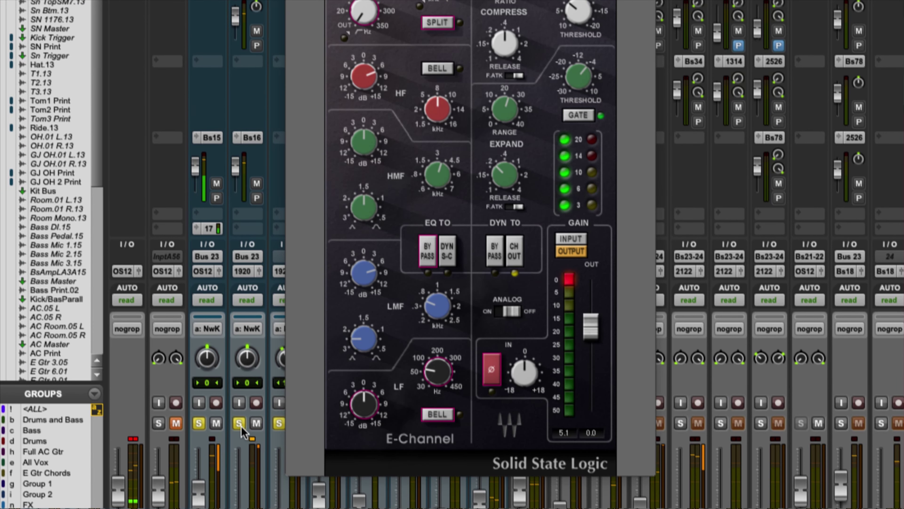
Solo the snare strip, compare the SSL E-Channel bypassed and active, then solo the group
left_click(240, 424)
left_click(241, 425)
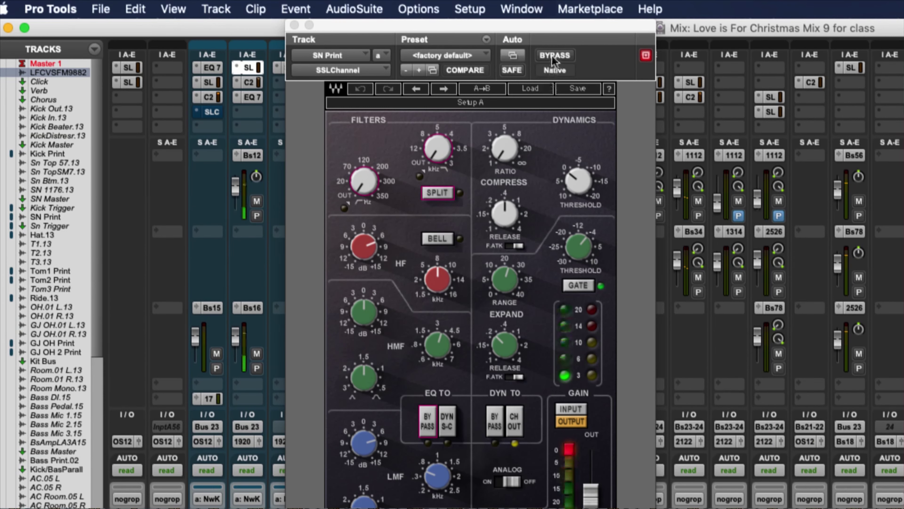
left_click(552, 57)
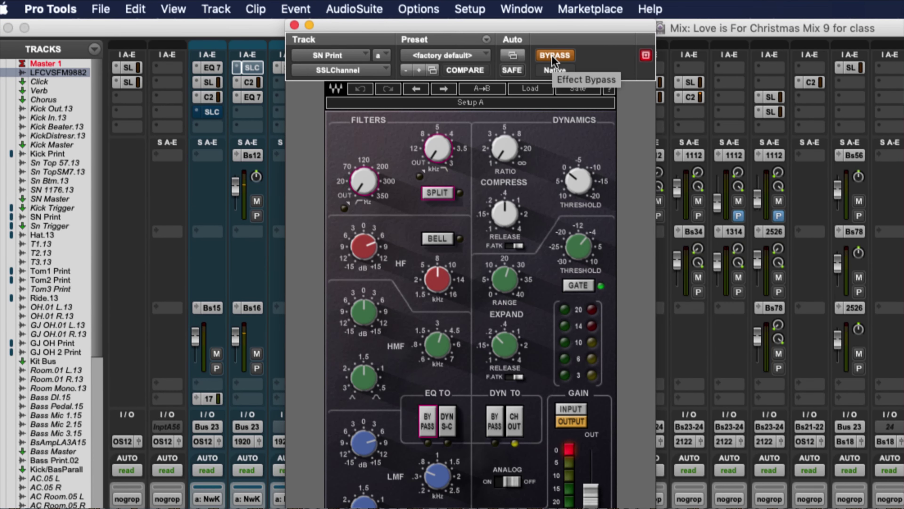
left_click(552, 57)
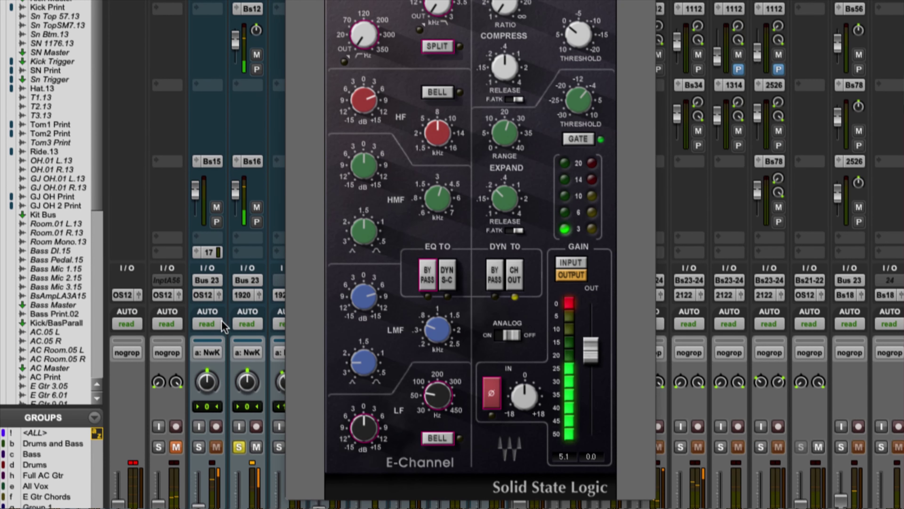
left_click(239, 447)
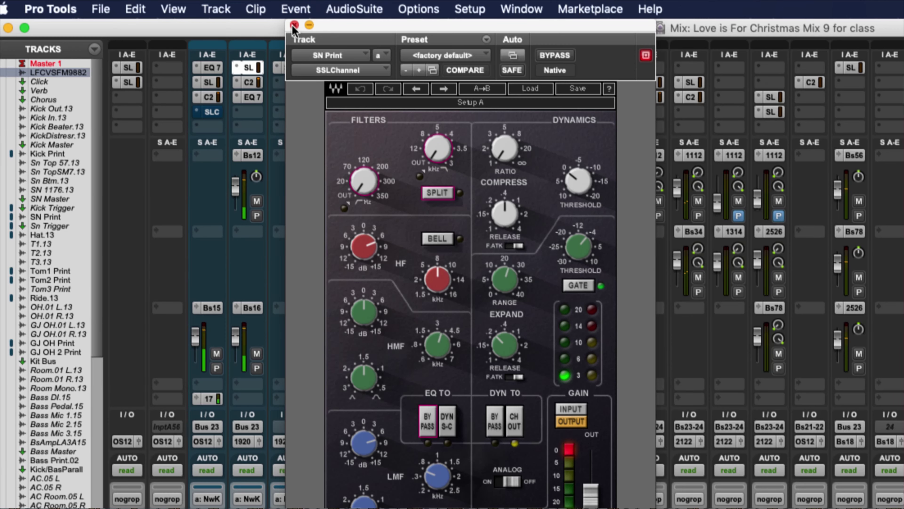
Close the SSL E-Channel window and clear all drum solos
left_click(294, 25)
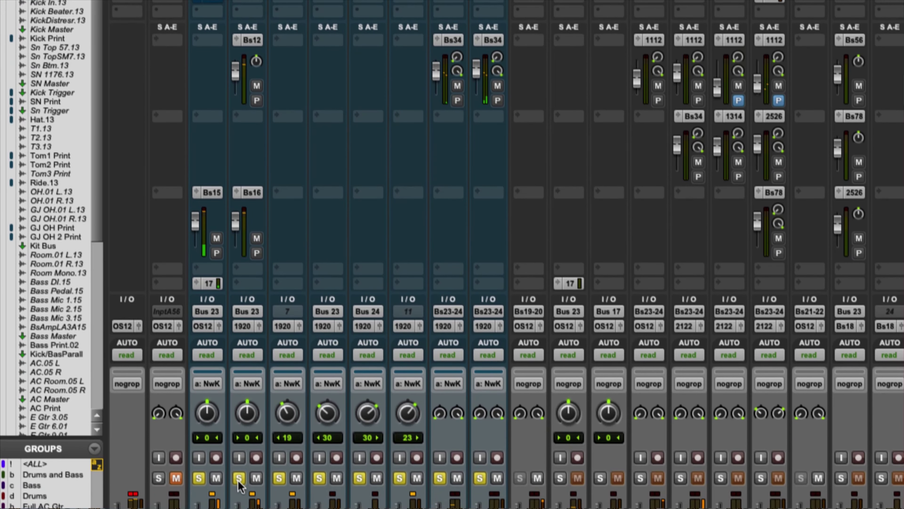
left_click(239, 478)
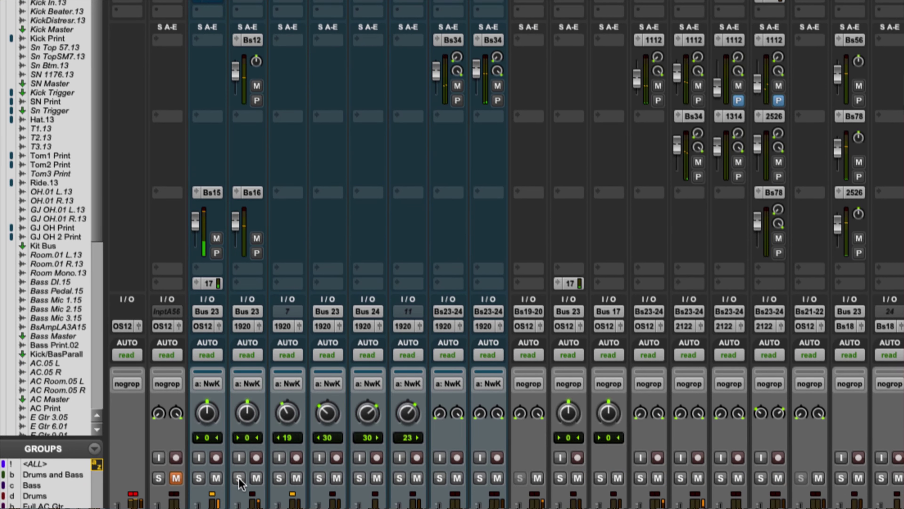